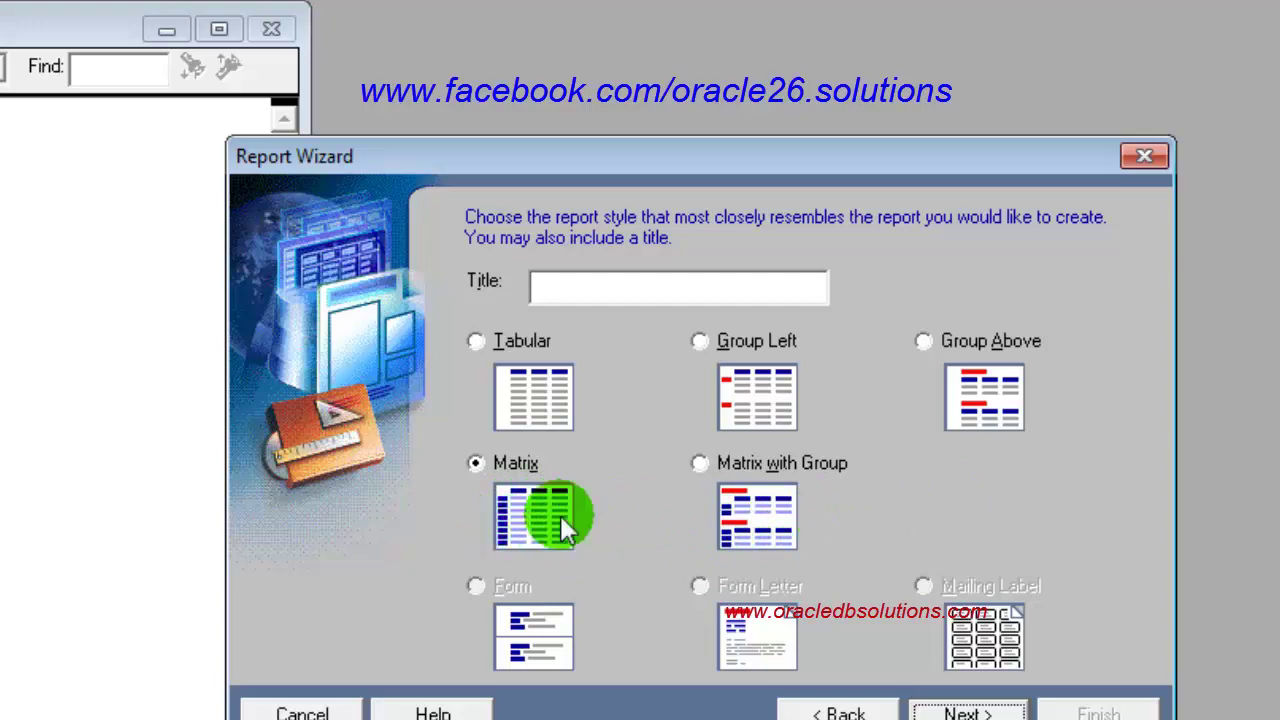
# Step: Keep the matrix style, choose SQL Query as the data source, and add the EMP table in the query builder
pyautogui.click(960, 712)
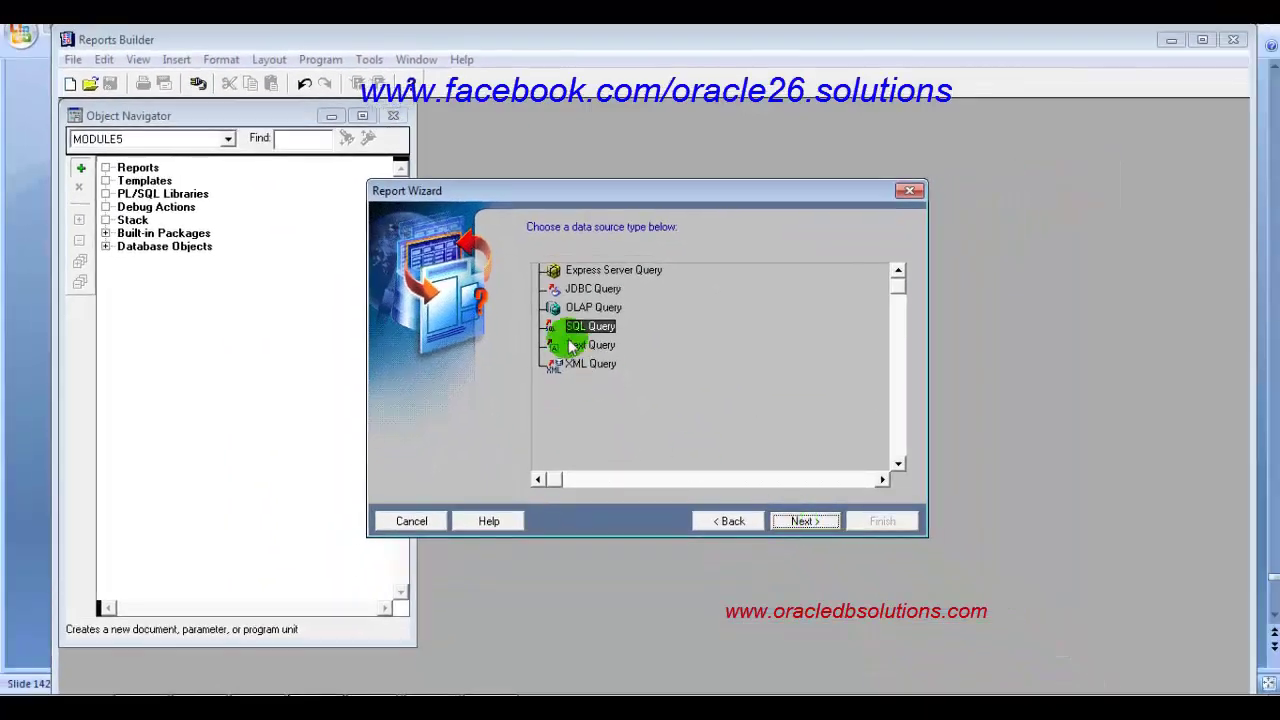
pyautogui.click(830, 527)
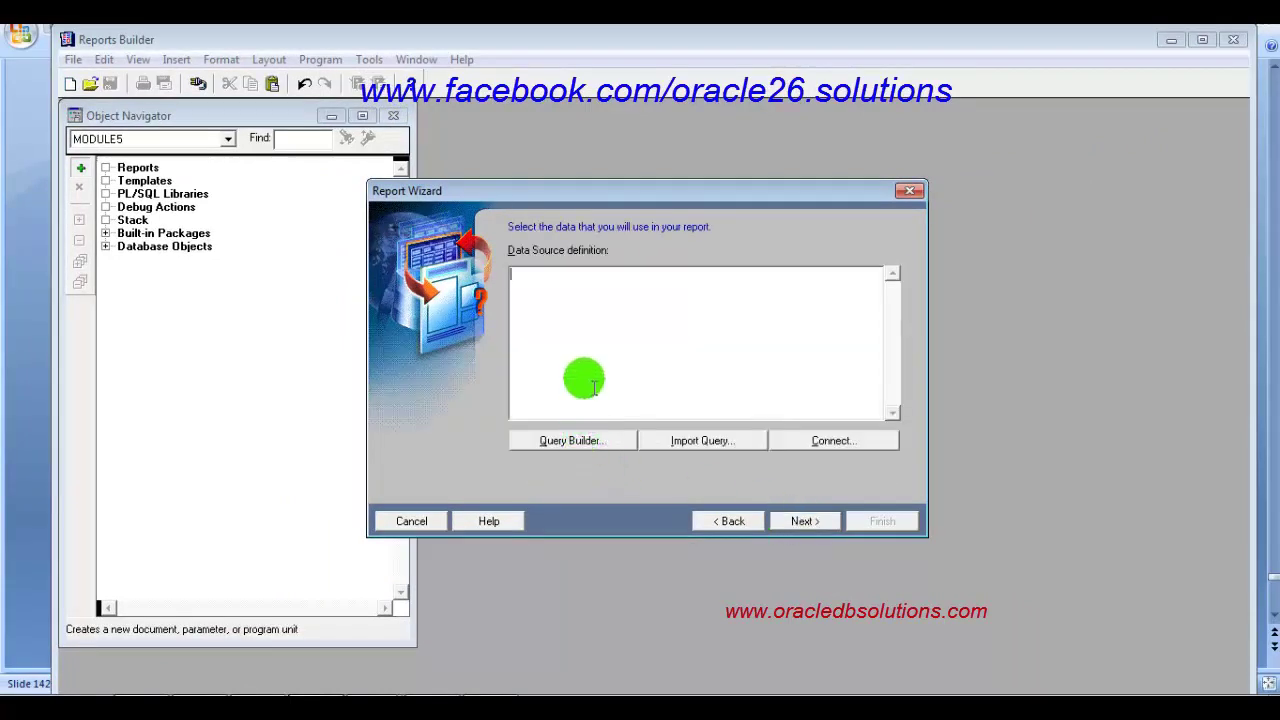
pyautogui.click(576, 441)
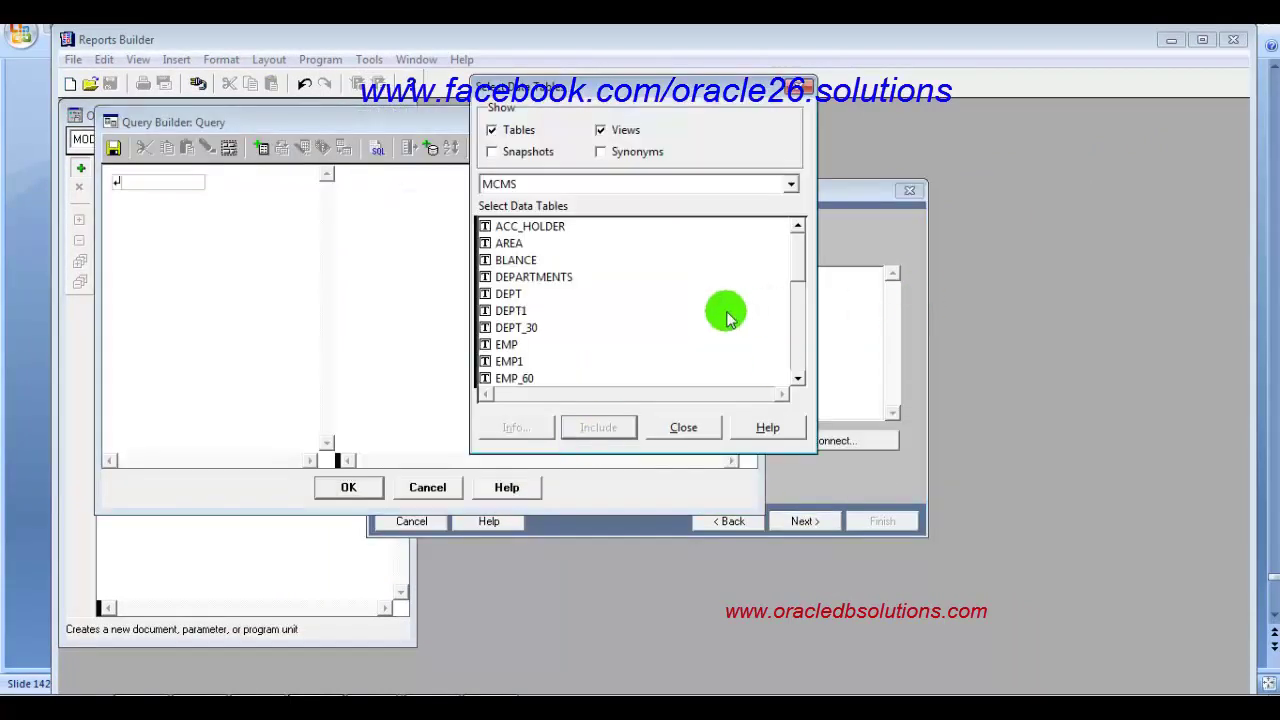
pyautogui.click(529, 344)
pyautogui.click(600, 430)
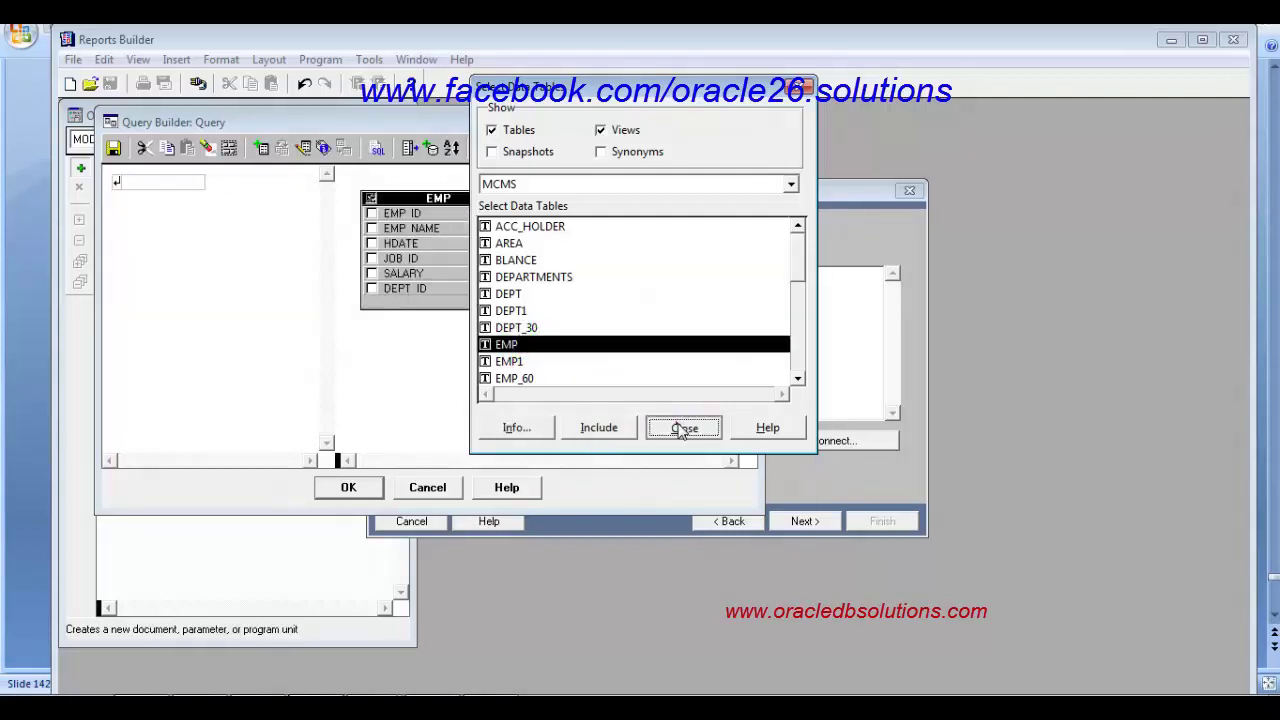
pyautogui.click(683, 427)
# Step: Include the EMP_ID, EMP_NAME, JOB_ID and SALARY columns of EMP in the query and accept it as the report's data source
pyautogui.click(372, 213)
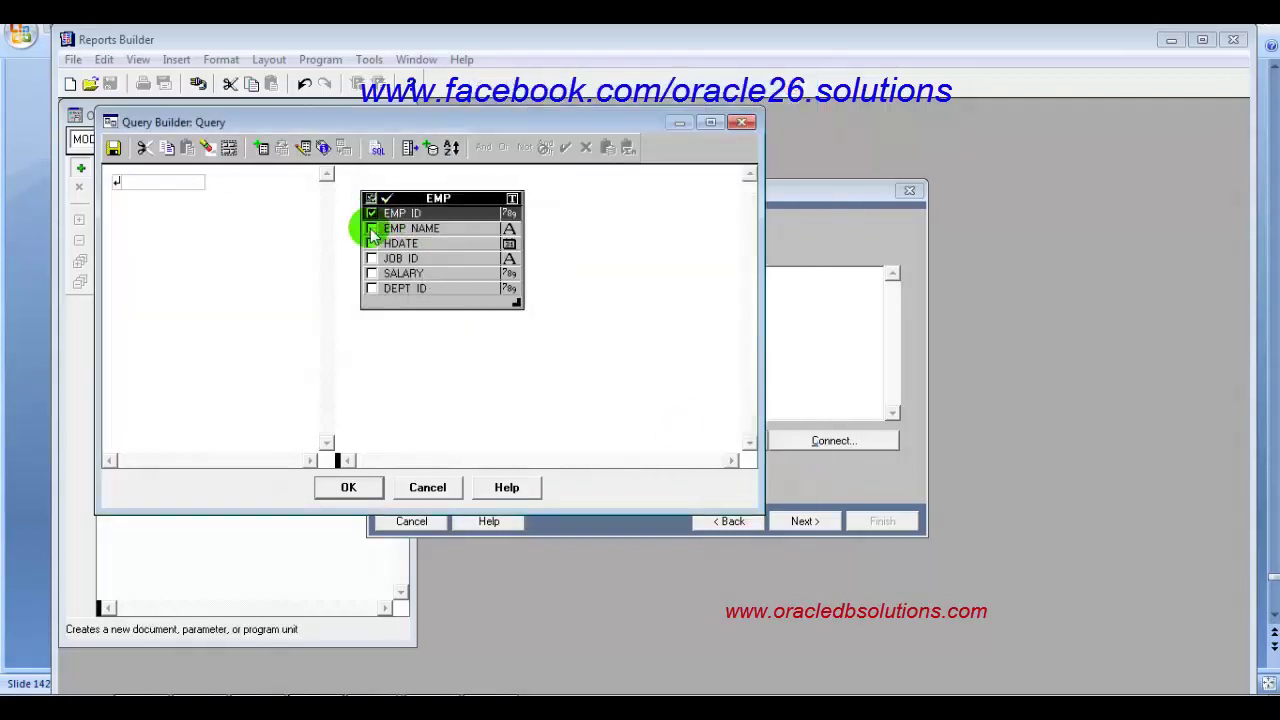
pyautogui.click(372, 228)
pyautogui.click(372, 258)
pyautogui.click(372, 273)
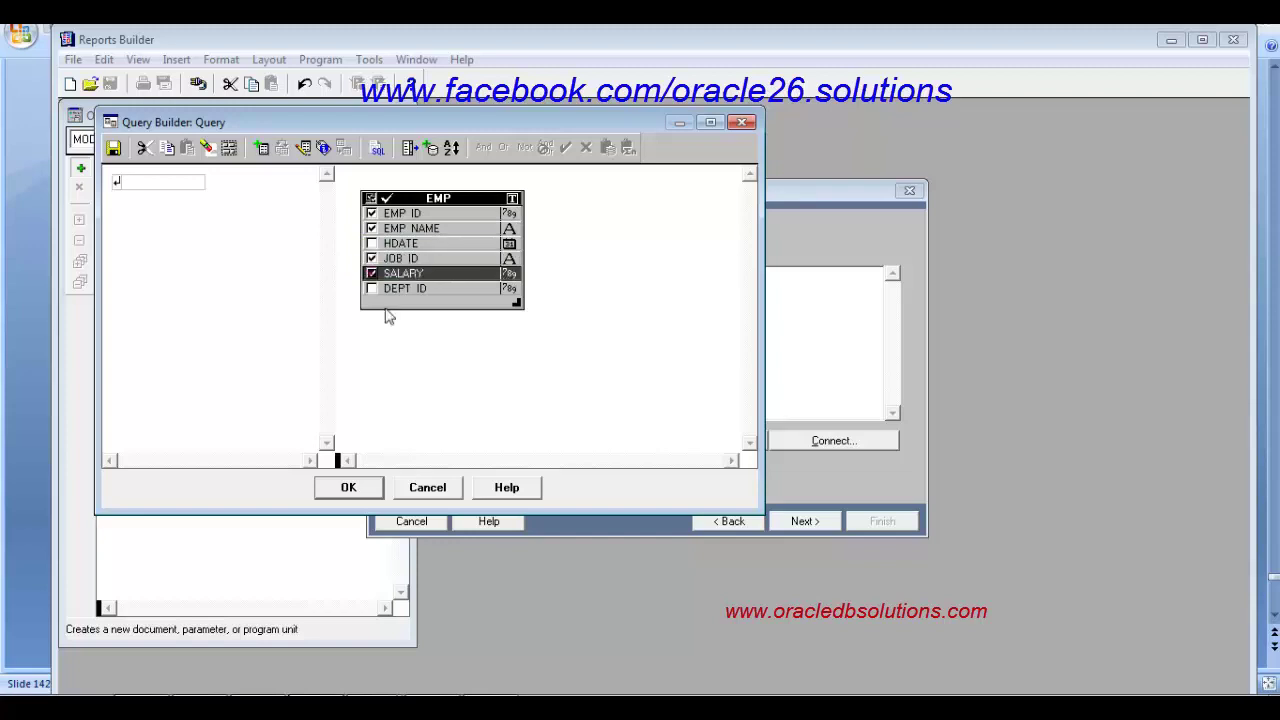
pyautogui.click(348, 487)
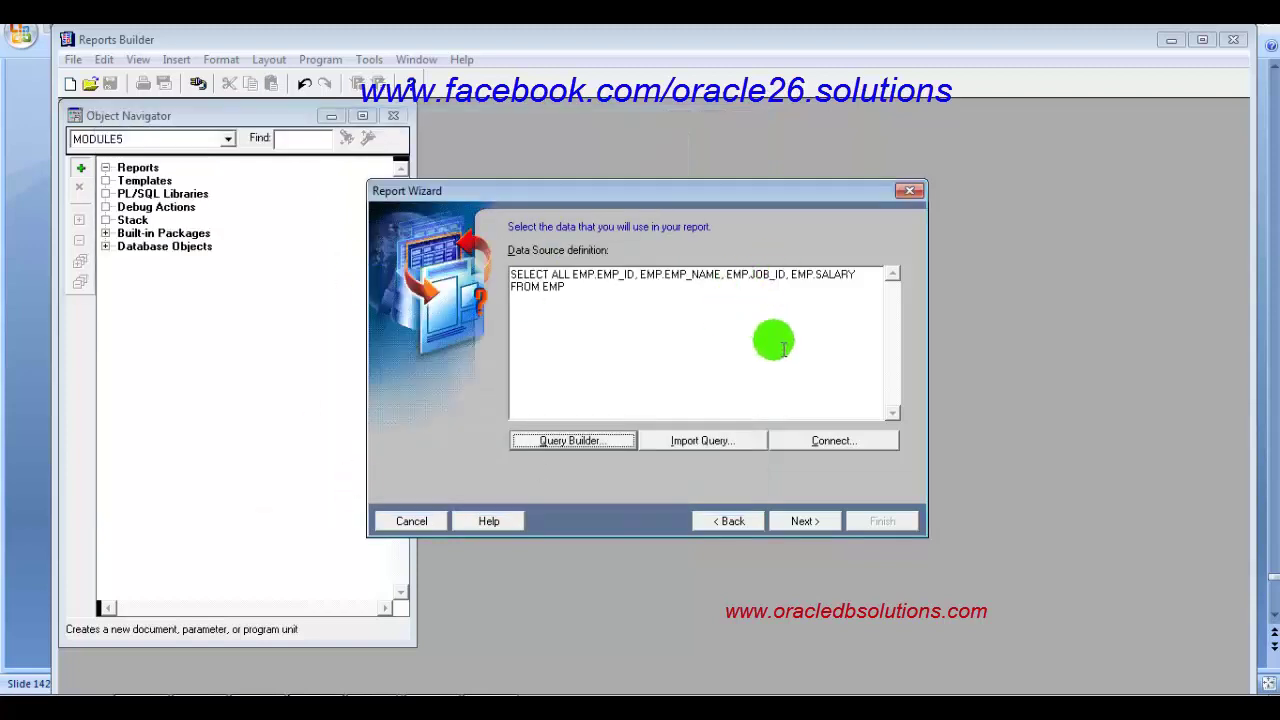
pyautogui.click(803, 521)
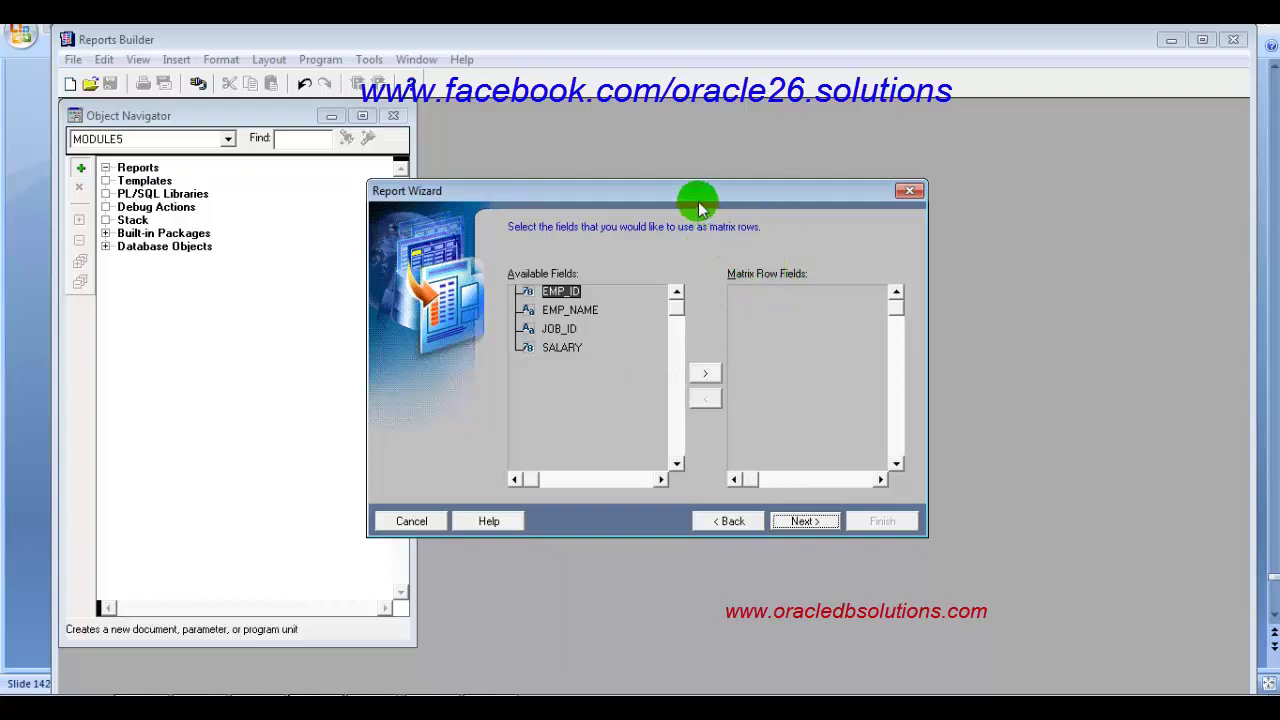
# Step: Assign EMP_ID as the matrix row field and EMP_NAME as the matrix column field
pyautogui.moveTo(700, 203); pyautogui.dragTo(697, 176)
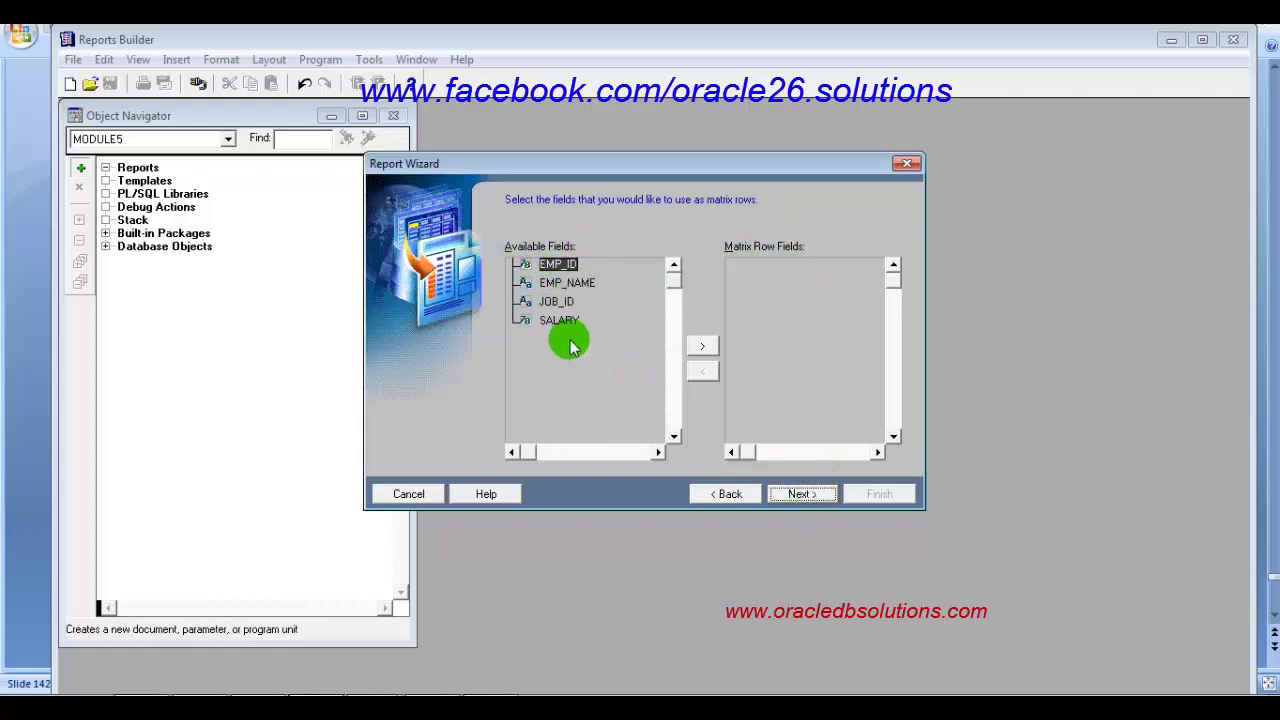
pyautogui.click(702, 346)
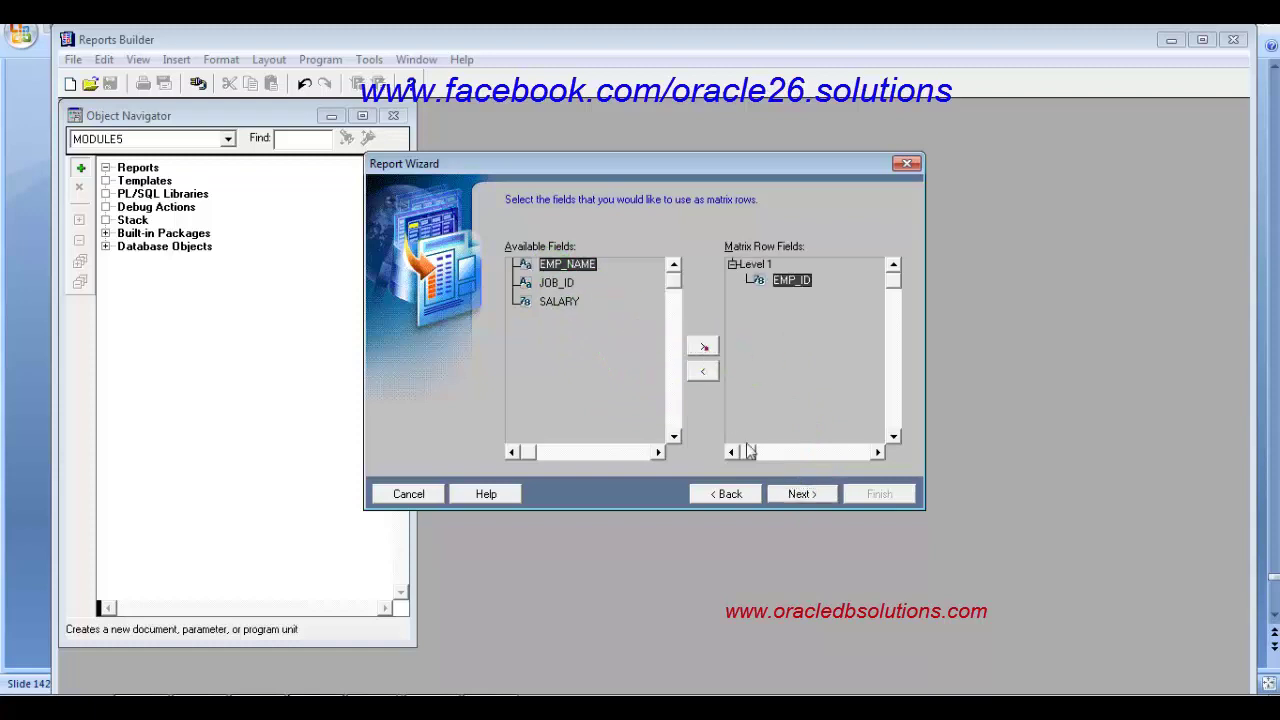
pyautogui.click(800, 494)
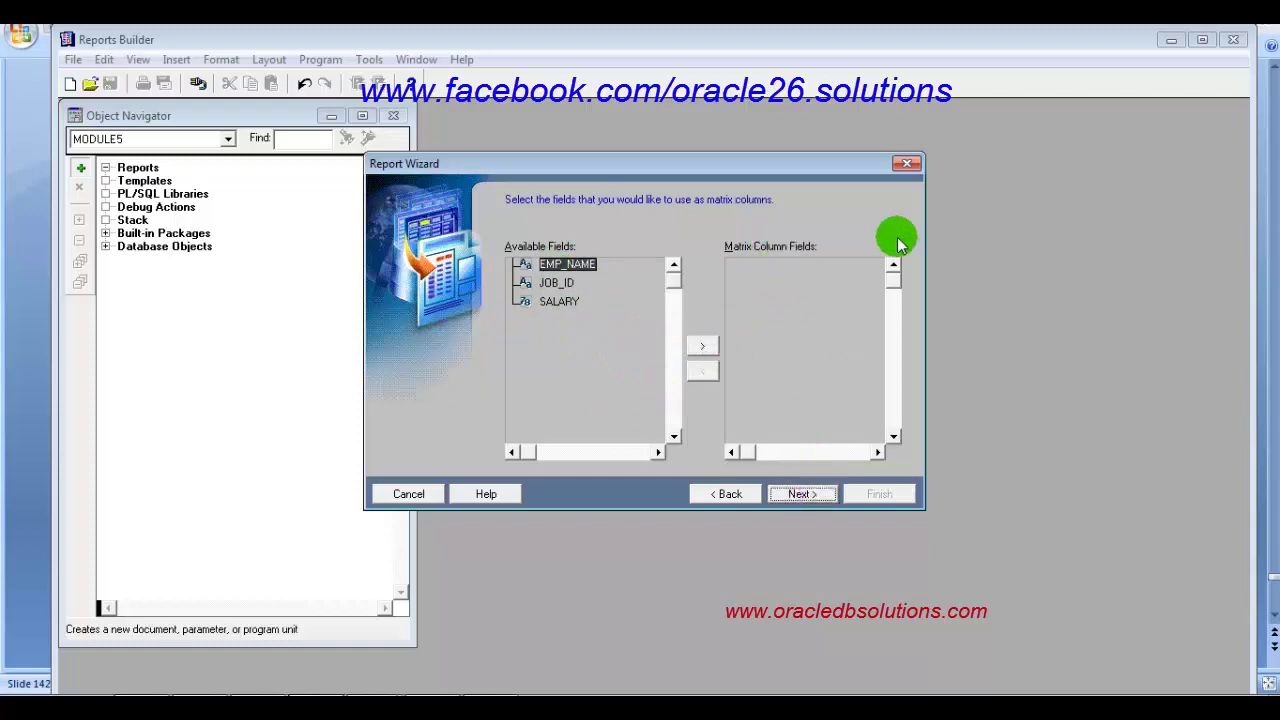
pyautogui.click(702, 347)
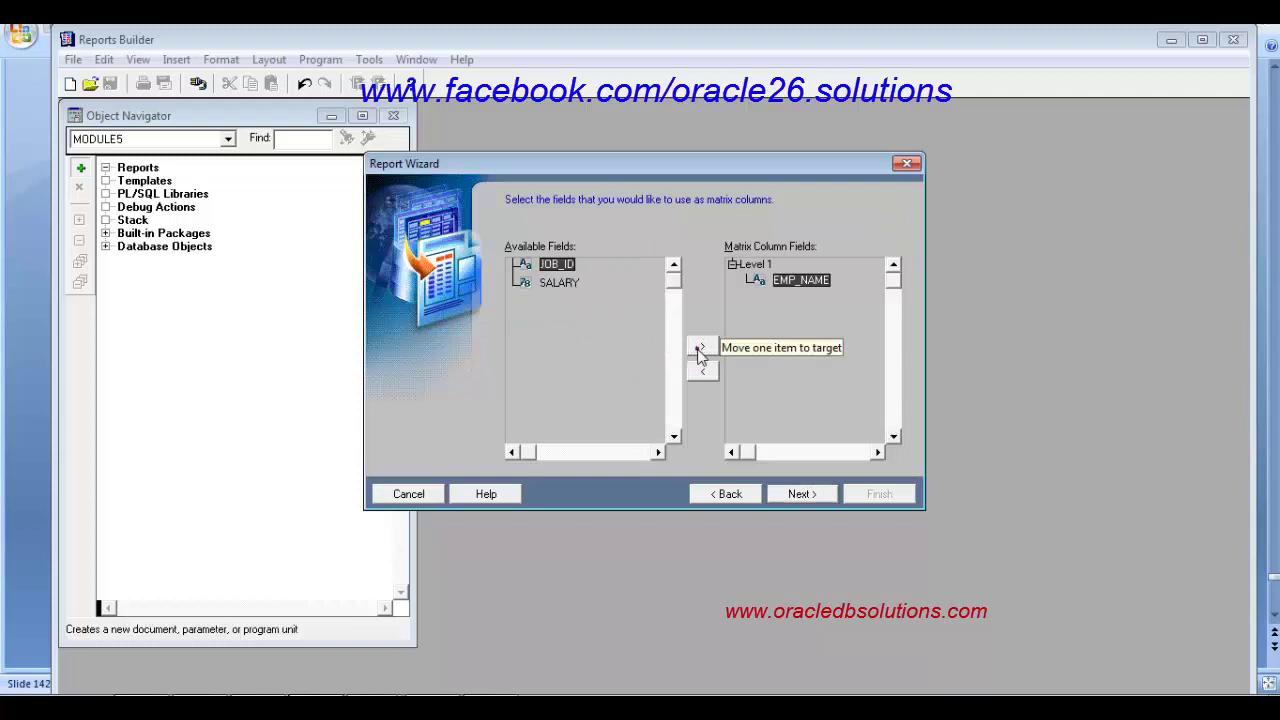
pyautogui.click(804, 494)
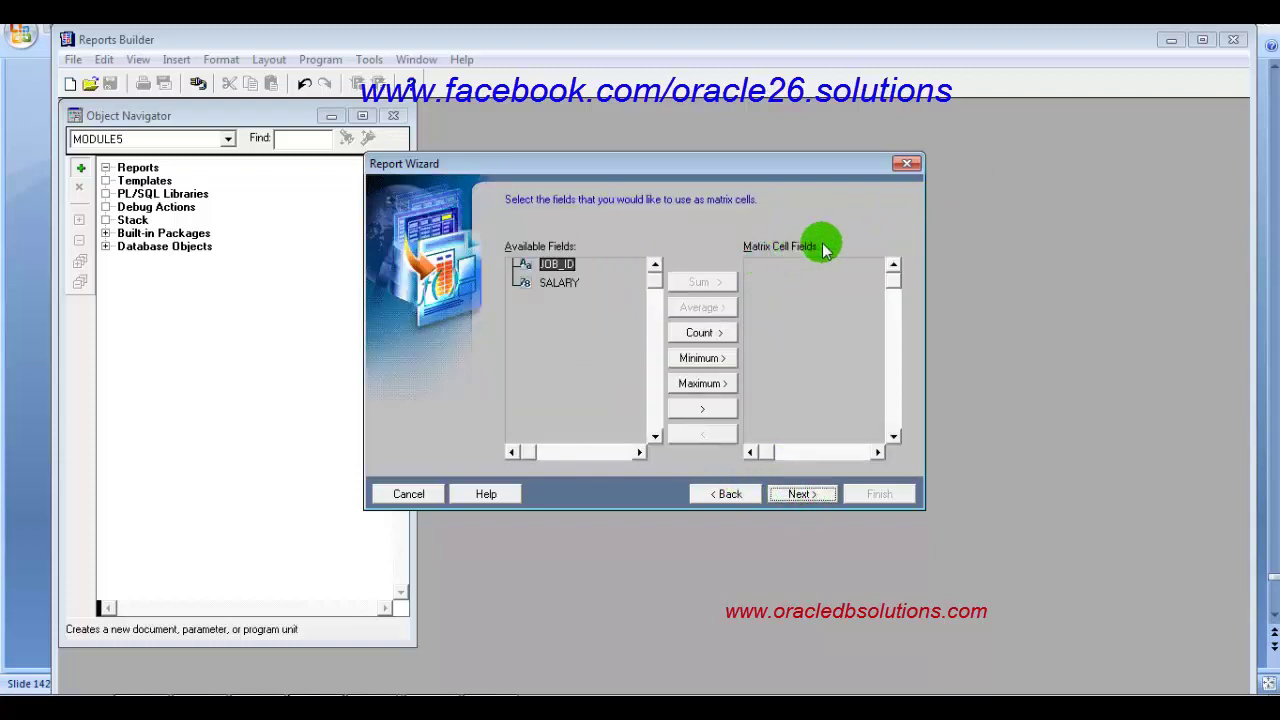
# Step: Add JOB_ID and SALARY as the matrix cell fields
pyautogui.click(704, 409)
pyautogui.click(573, 285)
pyautogui.click(712, 408)
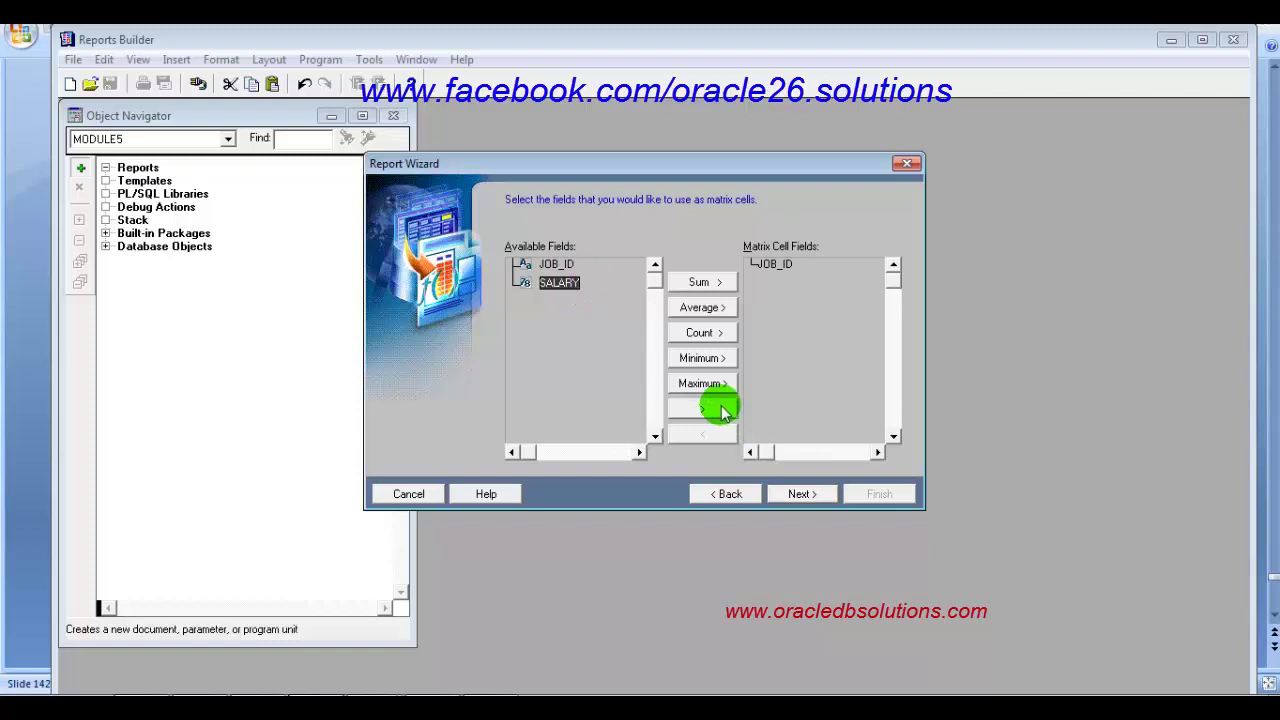
pyautogui.click(798, 500)
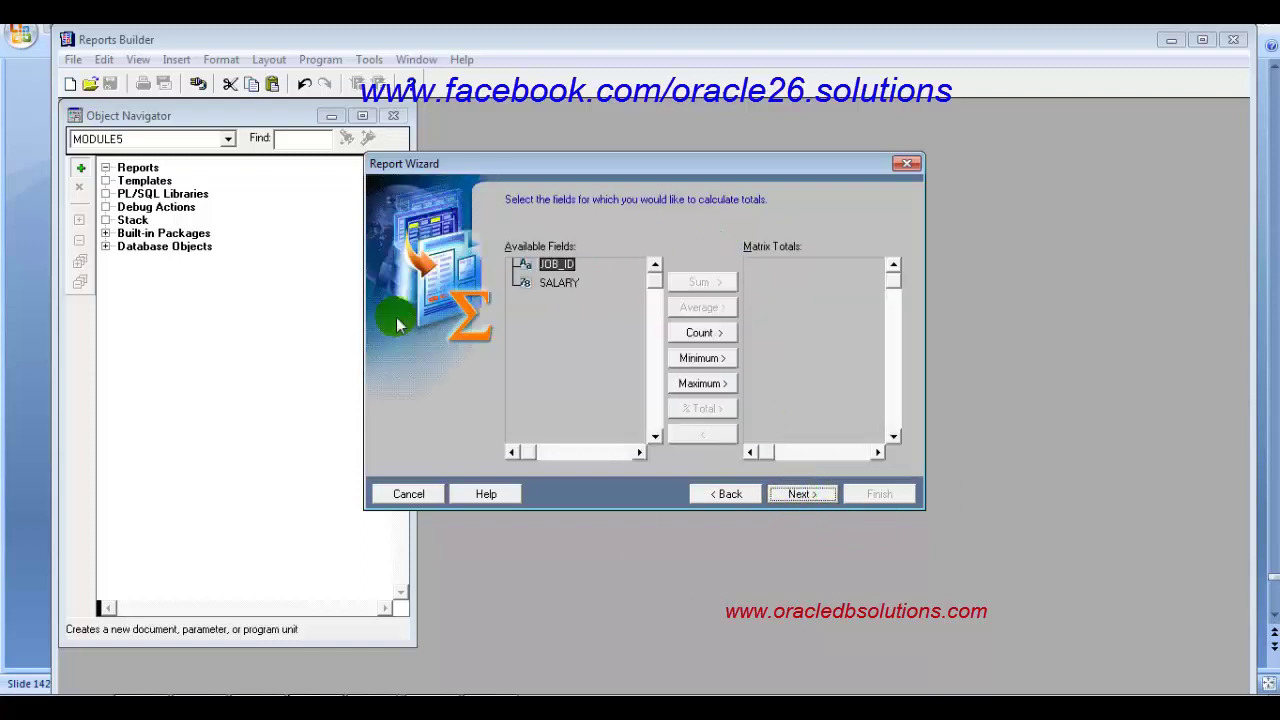
# Step: Add a Sum total of SALARY to the matrix and accept the default field labels and widths
pyautogui.click(557, 284)
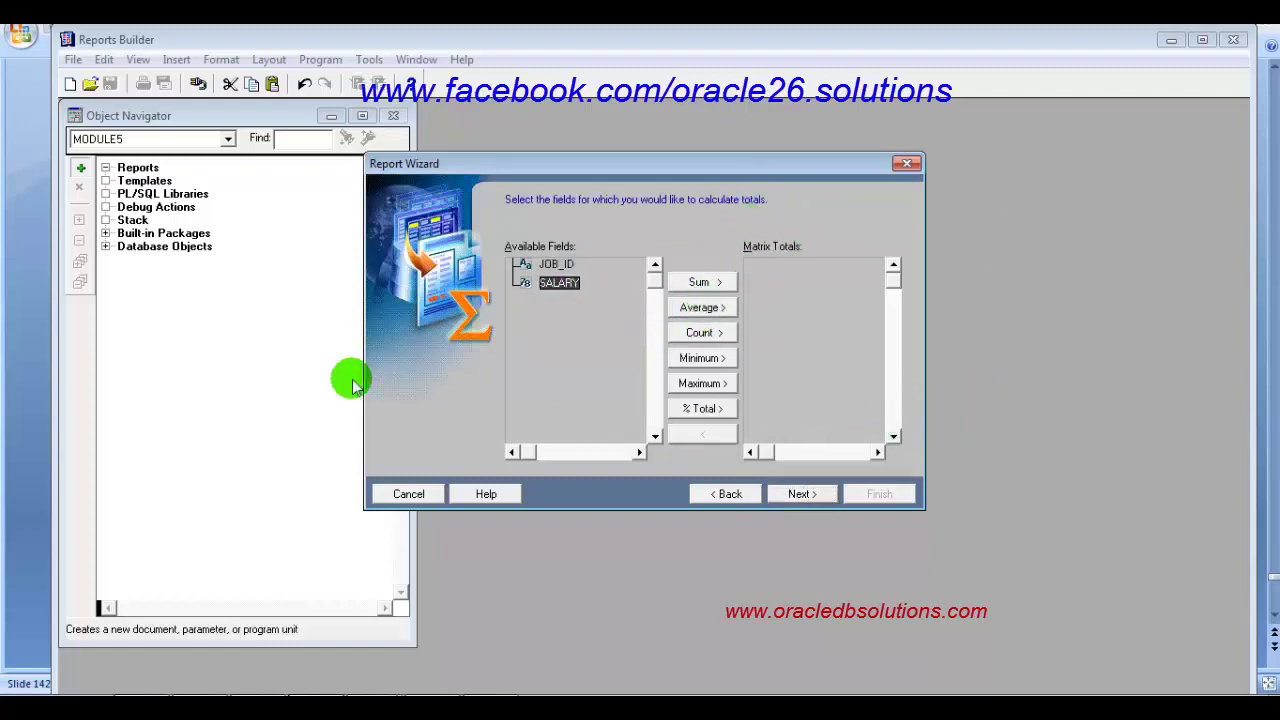
pyautogui.click(703, 283)
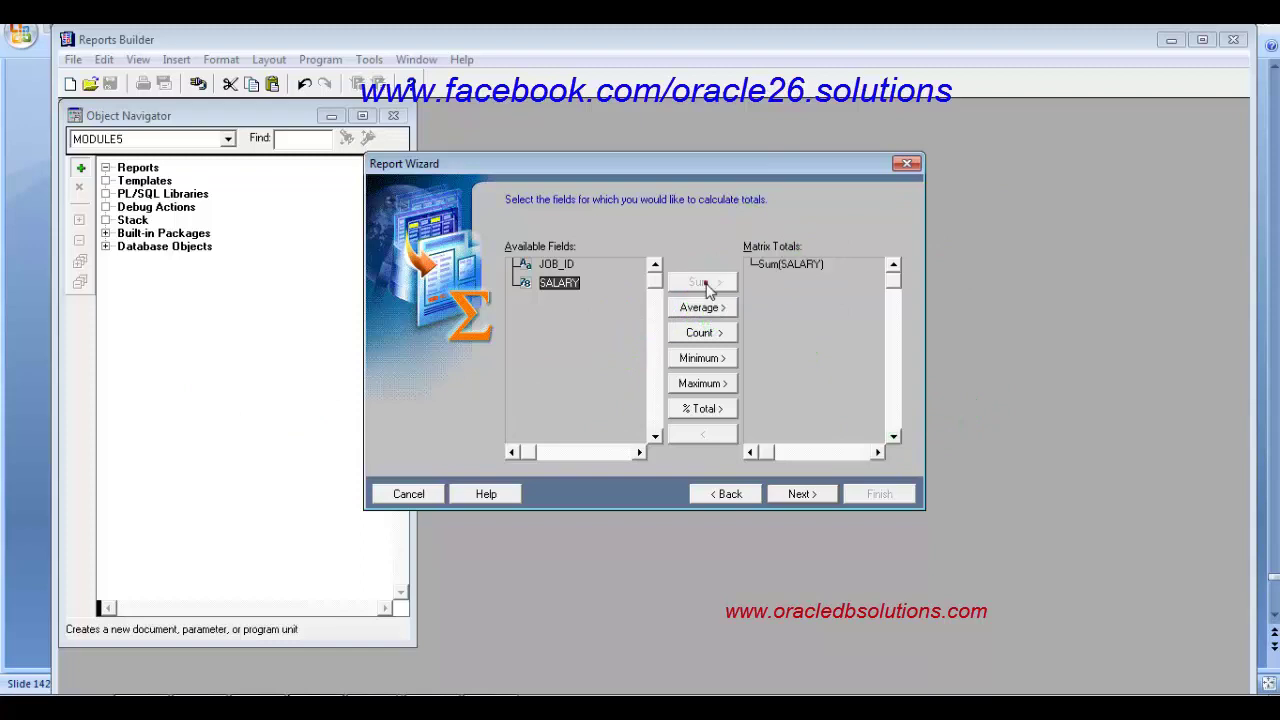
pyautogui.click(800, 495)
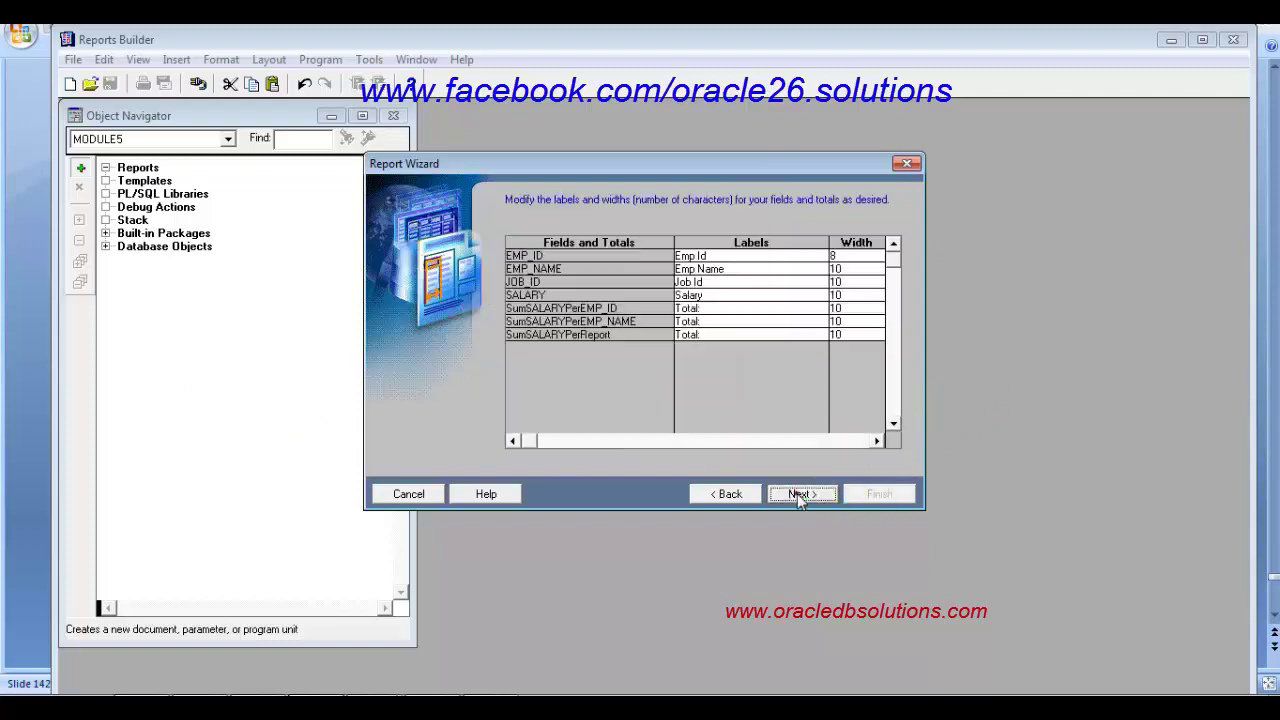
pyautogui.click(800, 495)
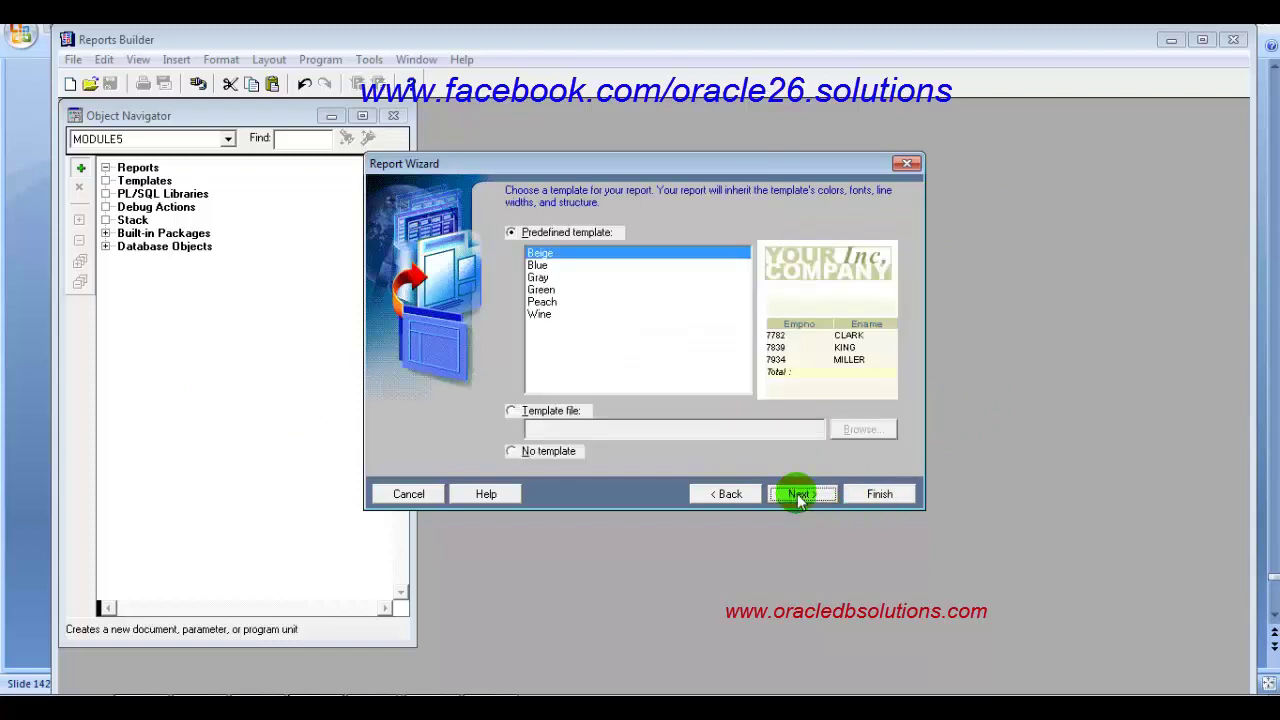
# Step: Try the predefined Blue, Gray, Beige, Green and Peach templates, plus the template file and no-template options
pyautogui.click(541, 265)
pyautogui.click(538, 277)
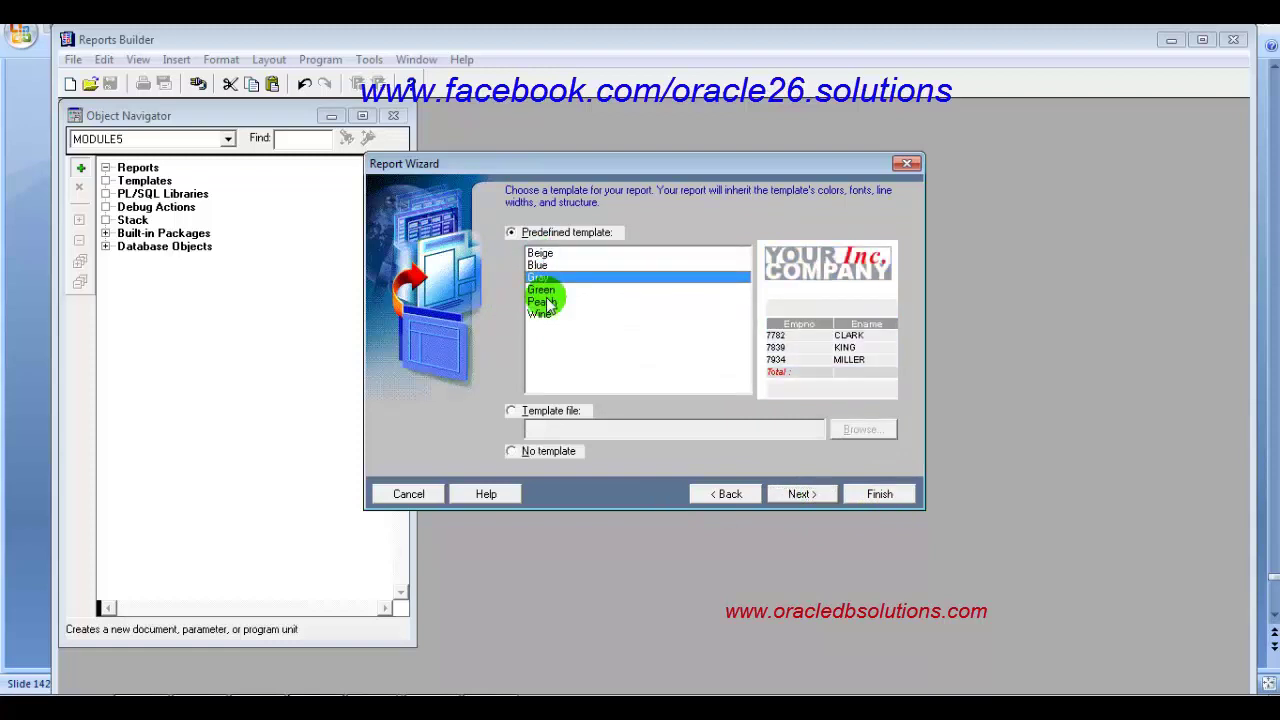
pyautogui.click(530, 254)
pyautogui.click(540, 290)
pyautogui.click(535, 303)
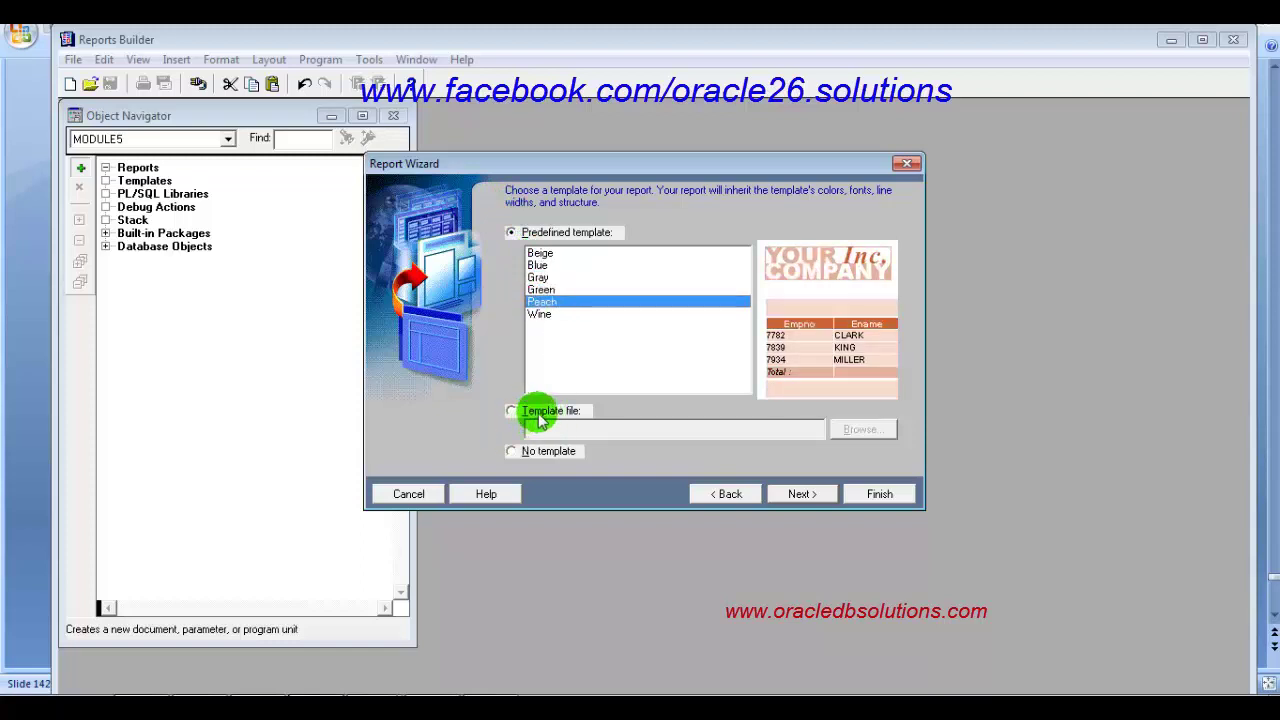
pyautogui.click(540, 415)
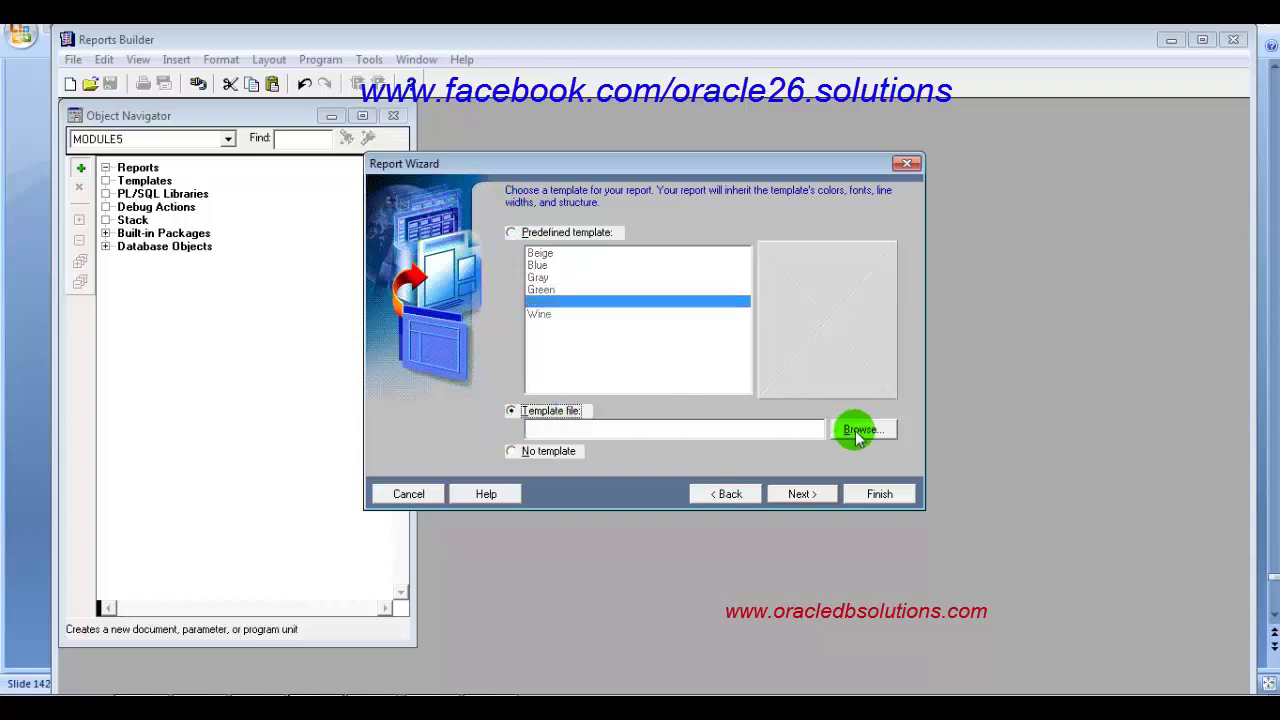
pyautogui.click(550, 458)
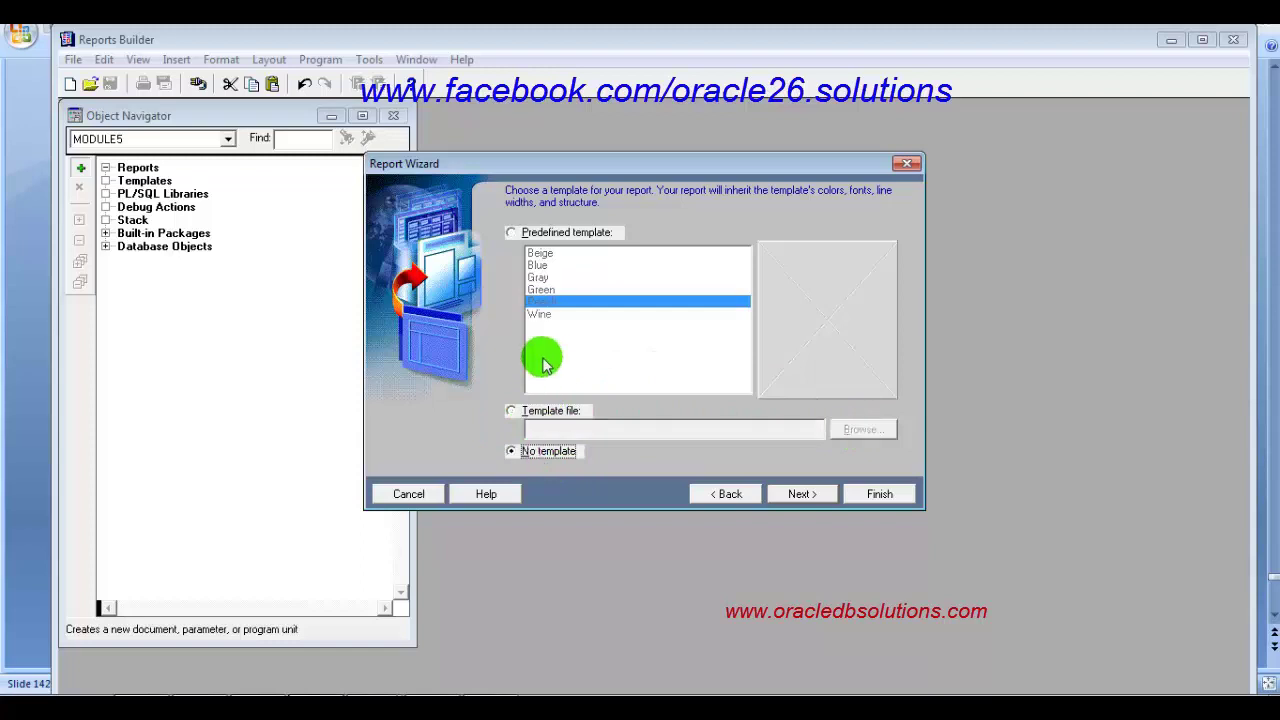
# Step: Apply the predefined Gray template and finish the wizard to generate the matrix report
pyautogui.click(534, 236)
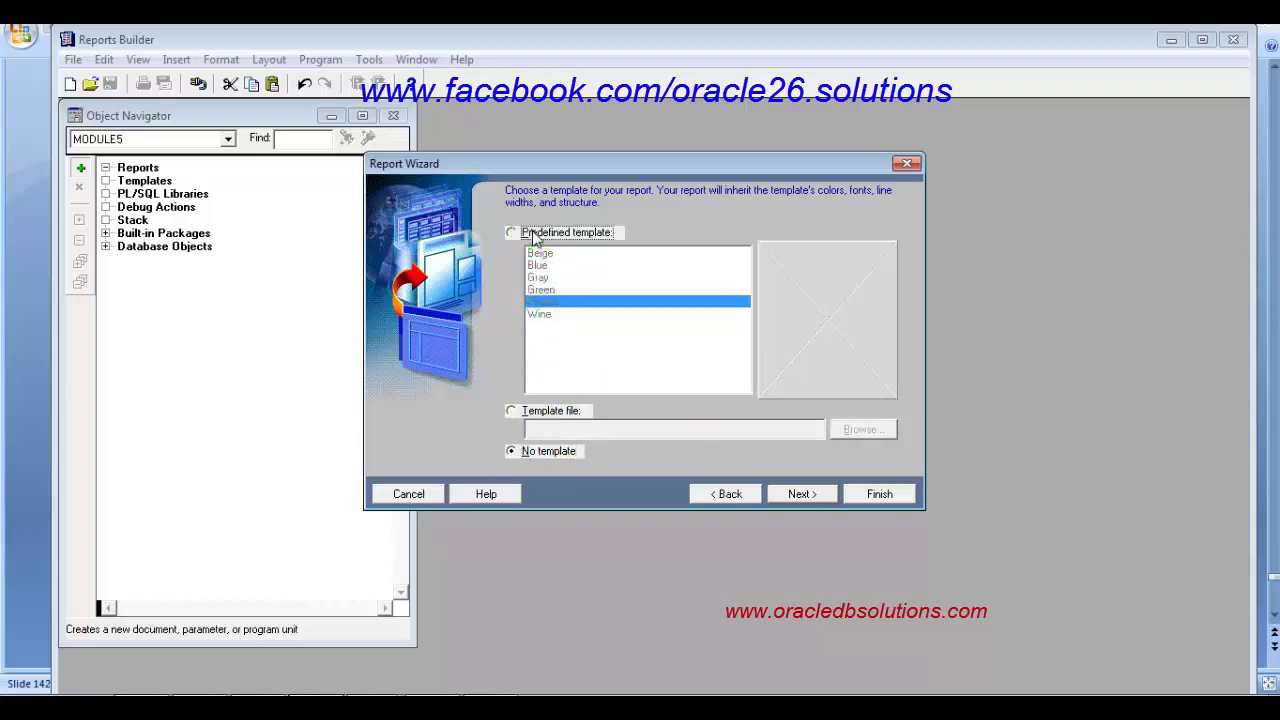
pyautogui.click(530, 274)
pyautogui.click(532, 286)
pyautogui.click(575, 279)
pyautogui.click(805, 494)
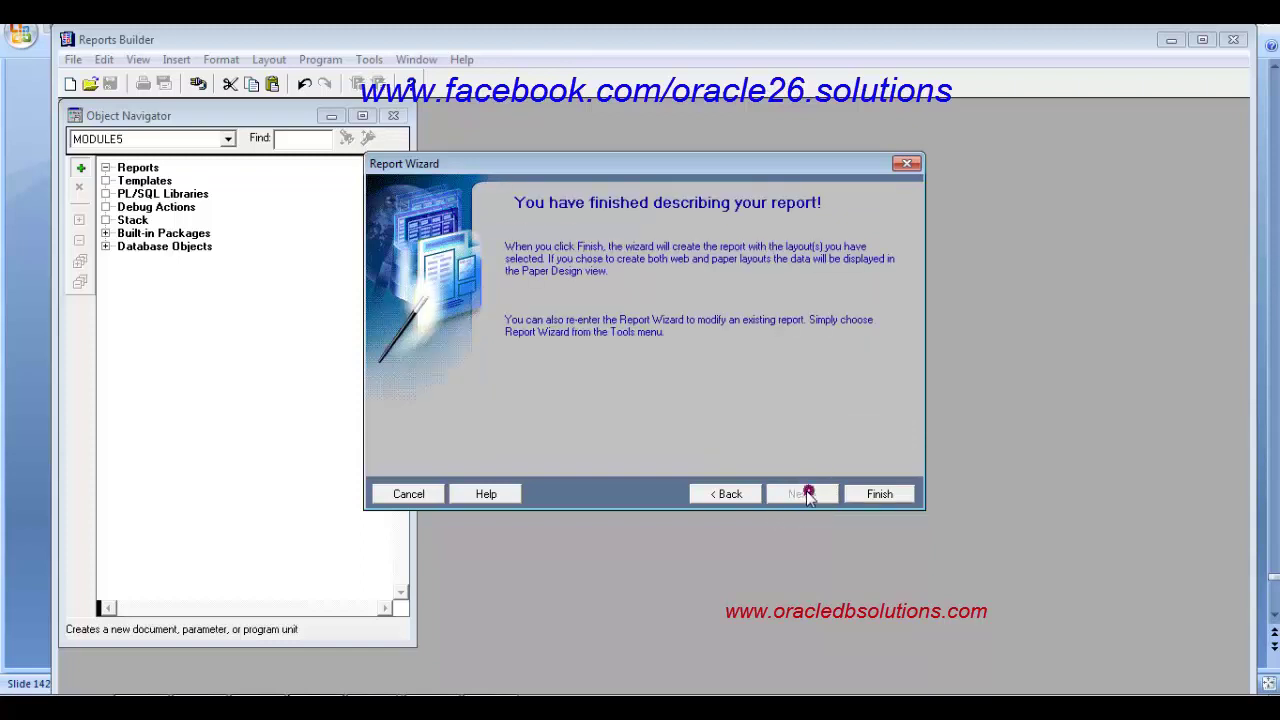
pyautogui.click(880, 494)
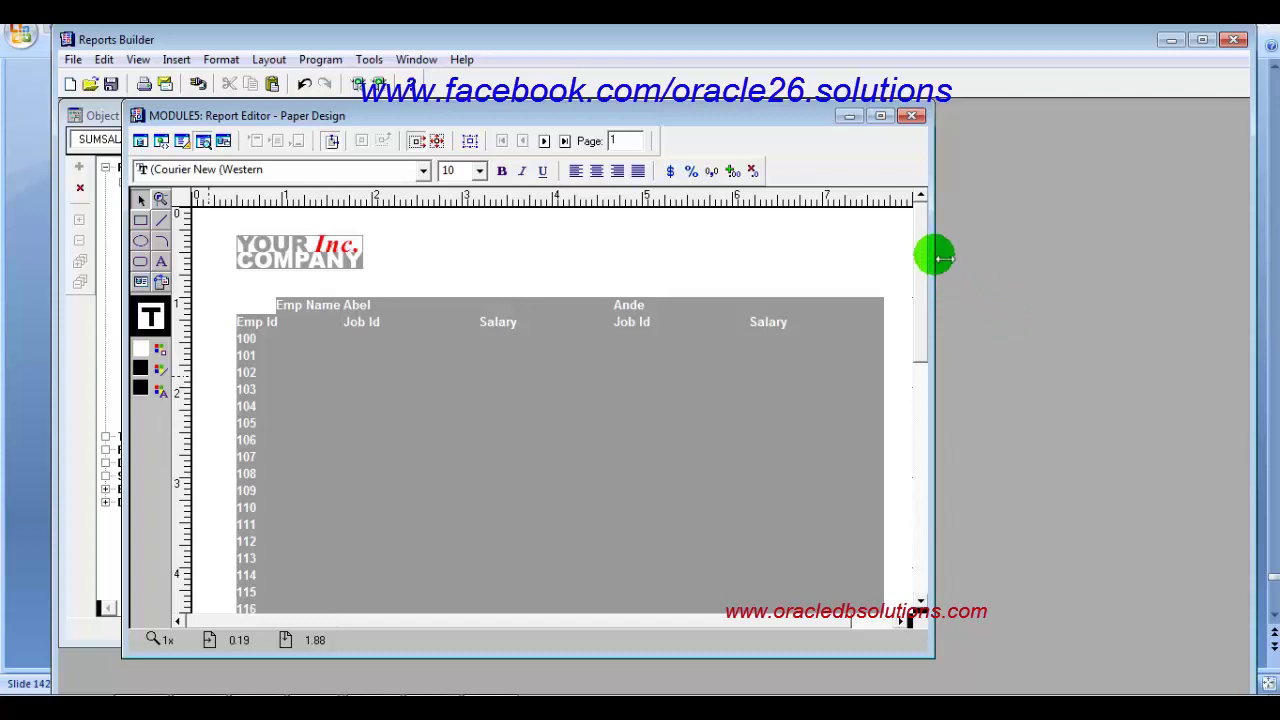
# Step: Widen the report editor, show the data model, and shift the G_EMP_ID group down clear of the summary columns
pyautogui.moveTo(946, 258); pyautogui.dragTo(1037, 251)
pyautogui.moveTo(714, 114); pyautogui.dragTo(772, 118)
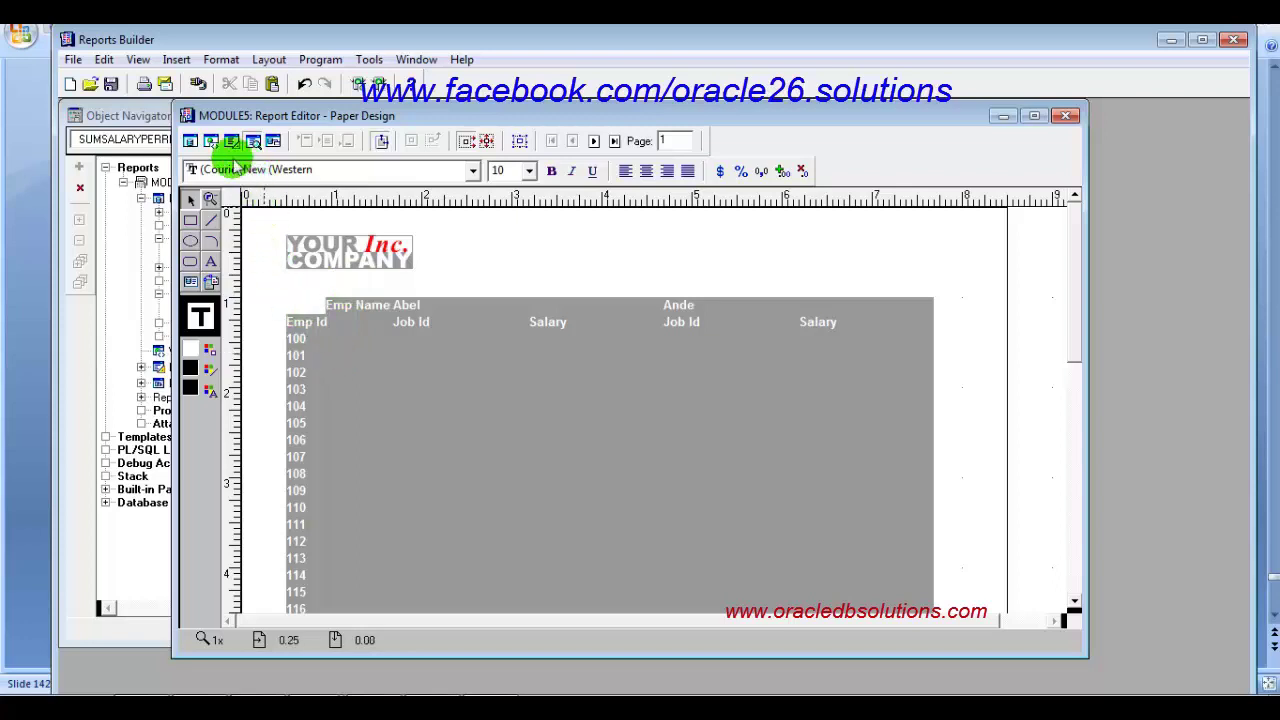
pyautogui.click(190, 141)
pyautogui.click(190, 142)
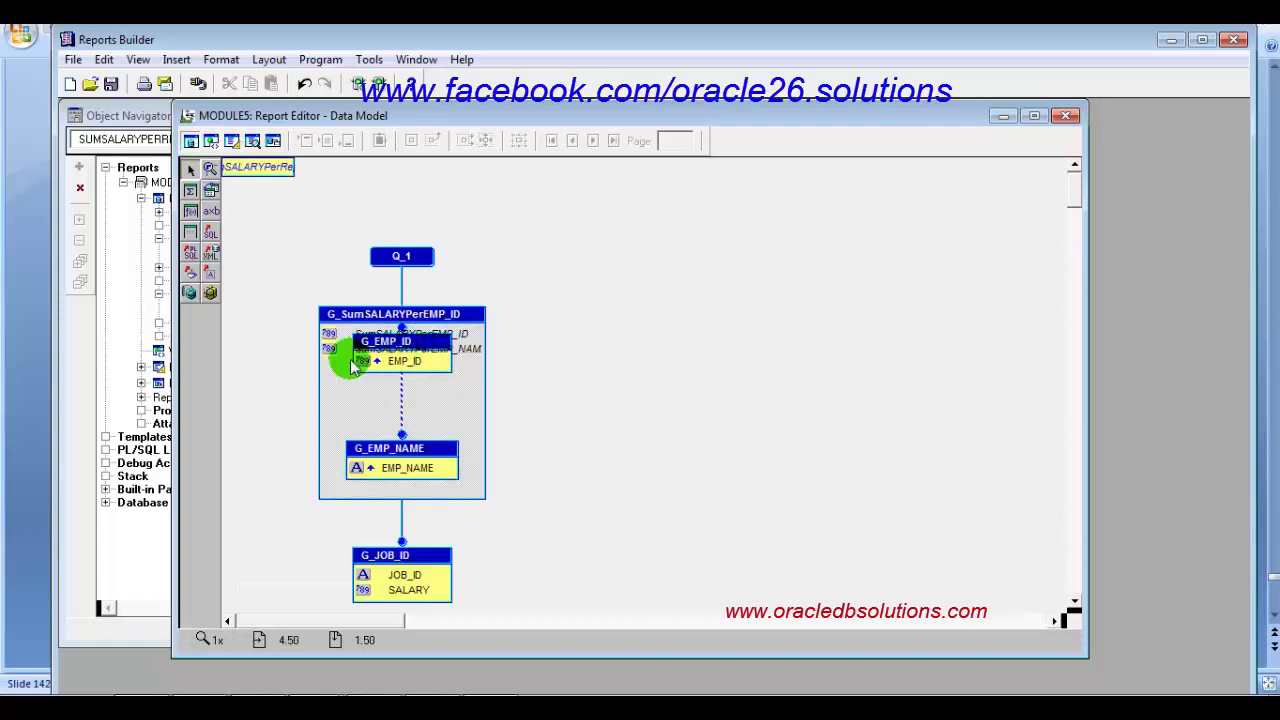
pyautogui.moveTo(400, 341); pyautogui.dragTo(404, 371)
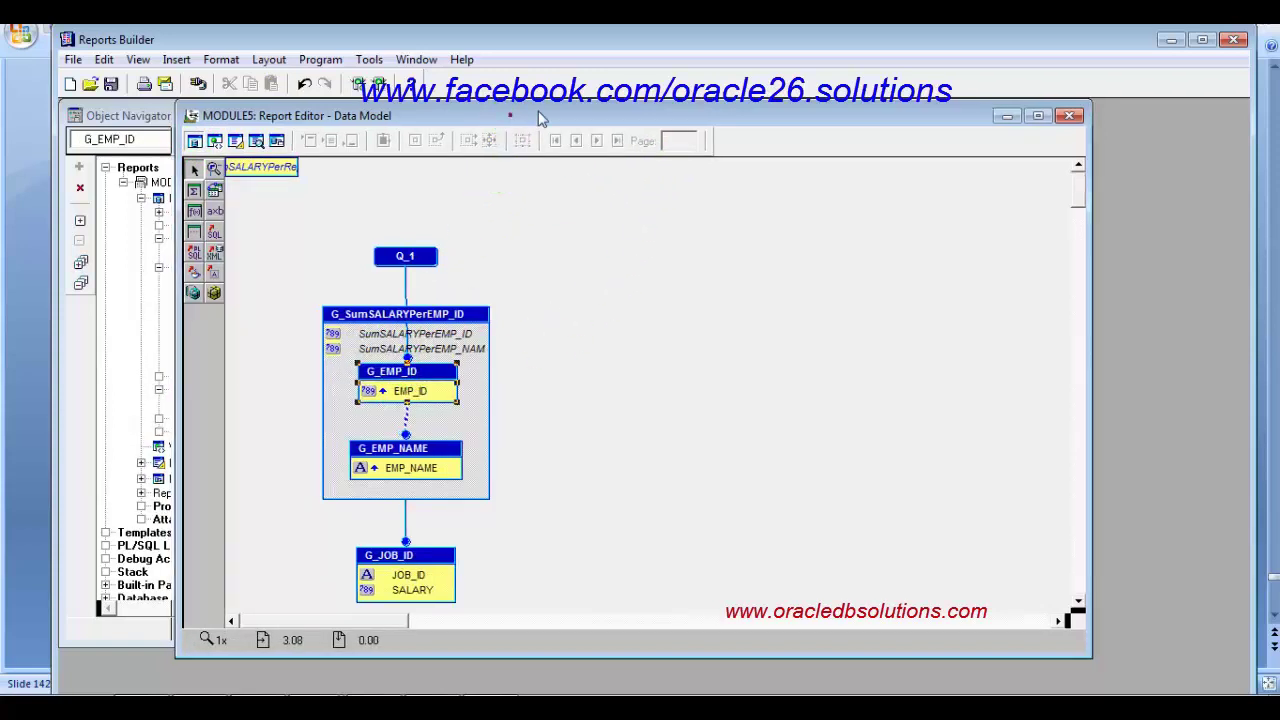
pyautogui.moveTo(515, 122); pyautogui.dragTo(549, 114)
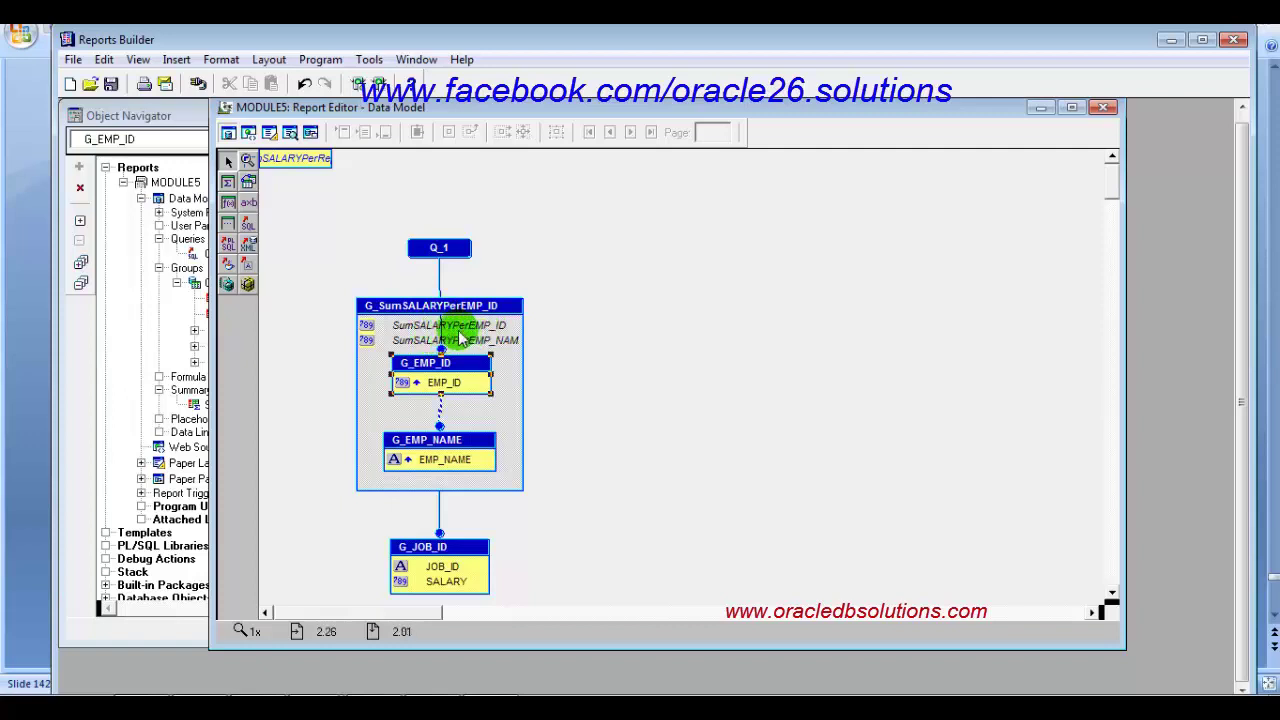
# Step: Check the two summary columns of the matrix group and move the SumSALARYPerReport column above the Q_1 query
pyautogui.click(461, 330)
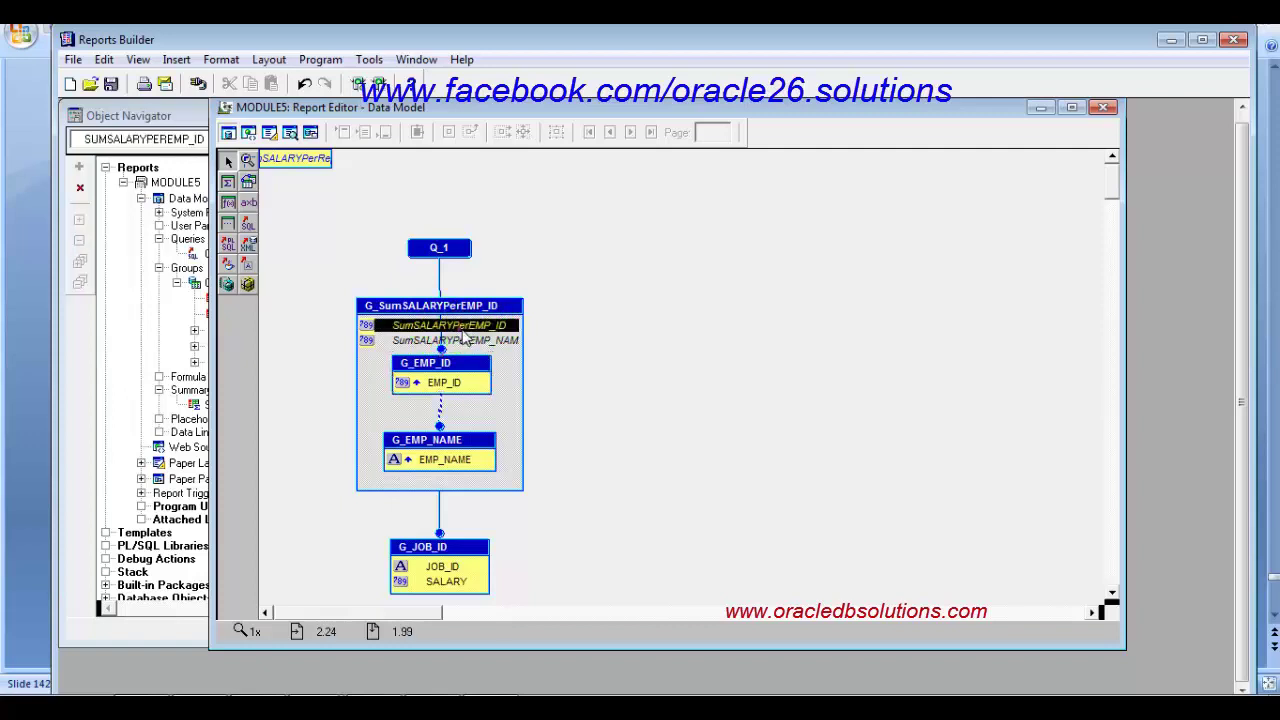
pyautogui.click(471, 340)
pyautogui.click(480, 325)
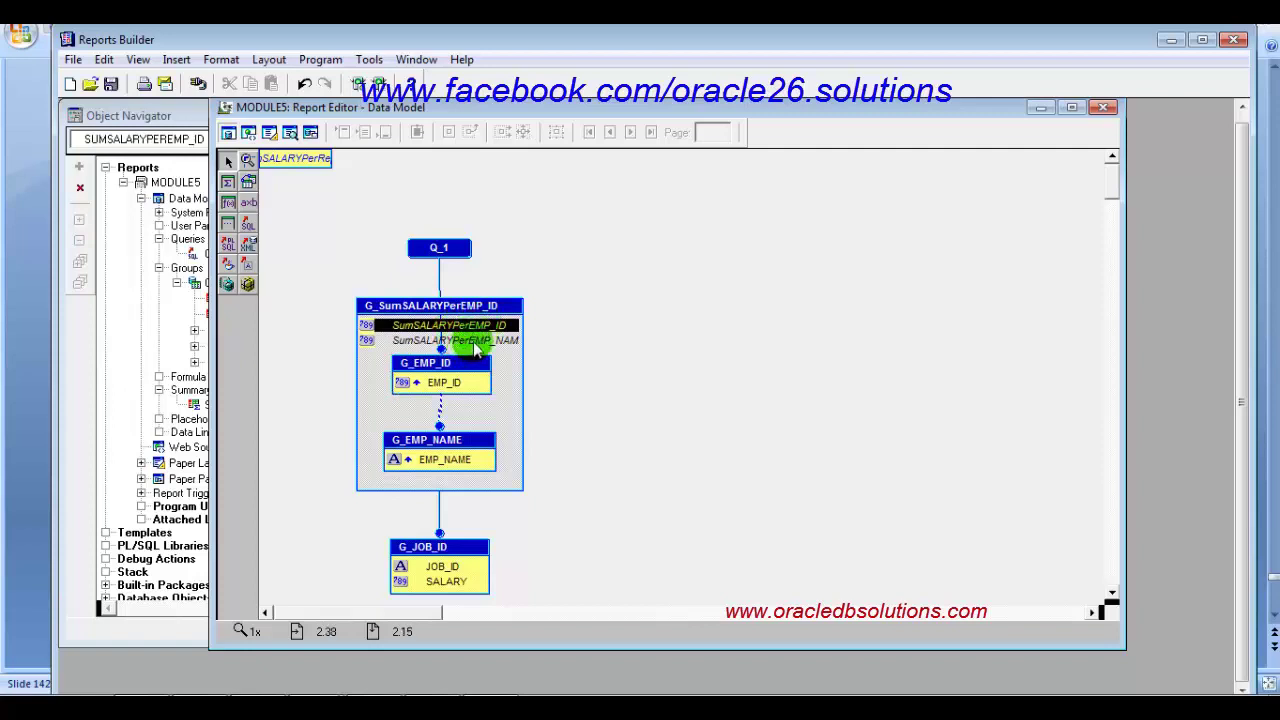
pyautogui.click(474, 341)
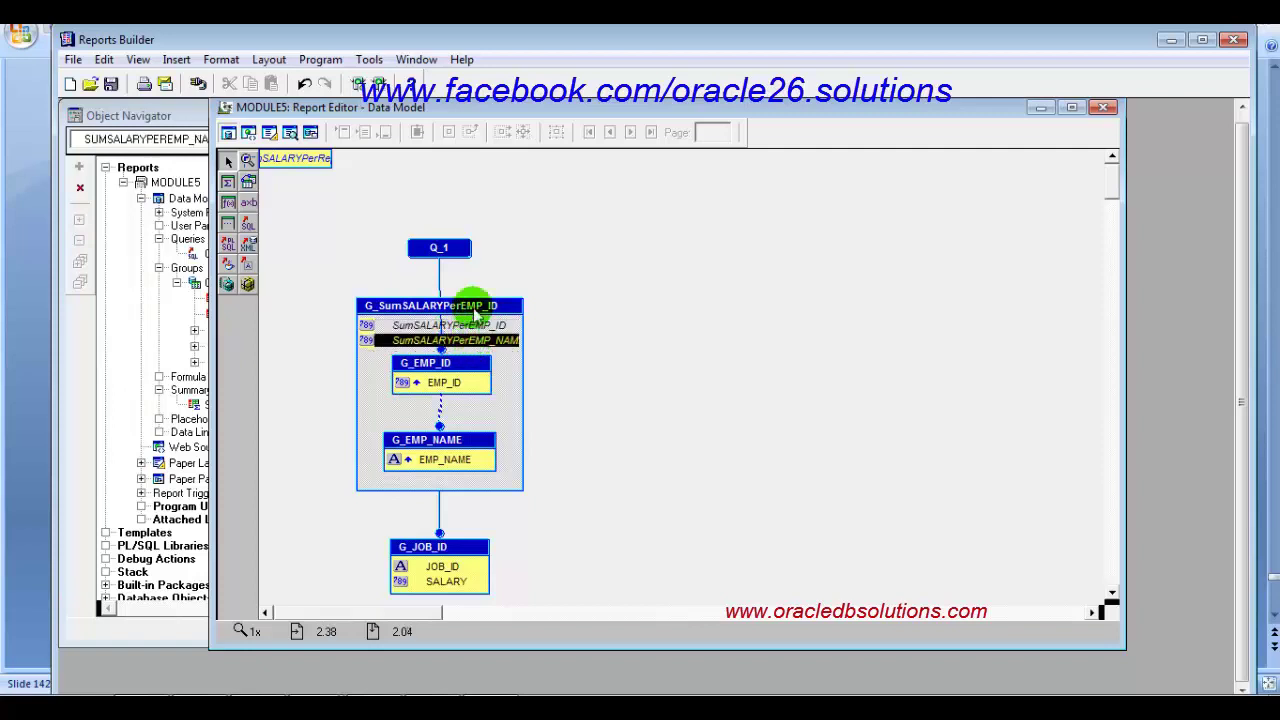
pyautogui.moveTo(295, 163); pyautogui.dragTo(500, 171)
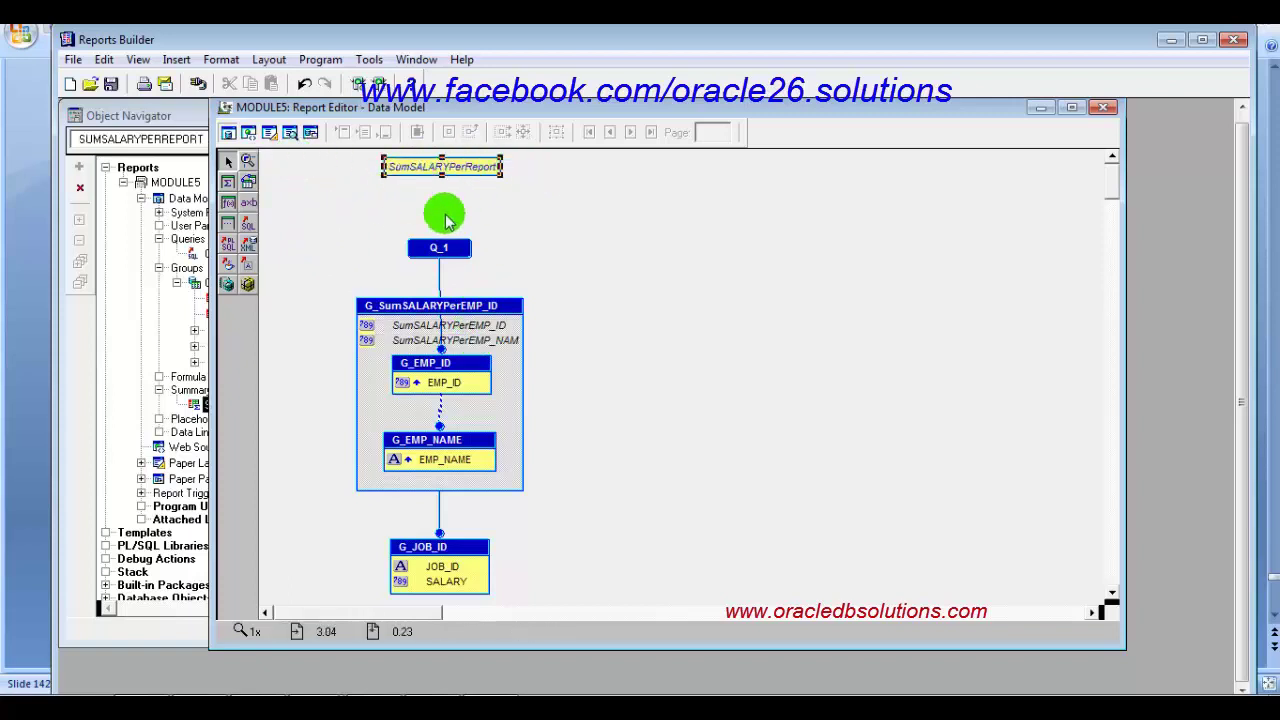
# Step: Delete the SumSALARYPerEMP_ID and SumSALARYPerEMP_NAME summary columns from the matrix group and return to the paper design
pyautogui.click(479, 330)
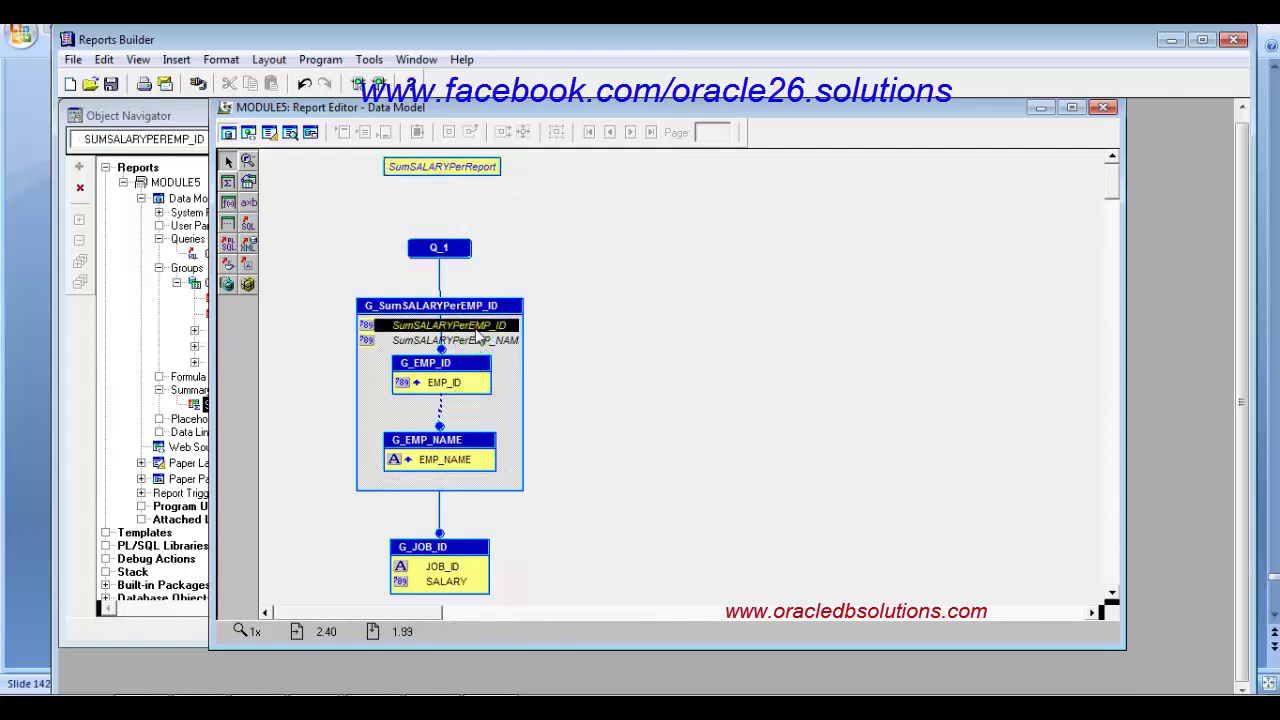
pyautogui.press('Delete')
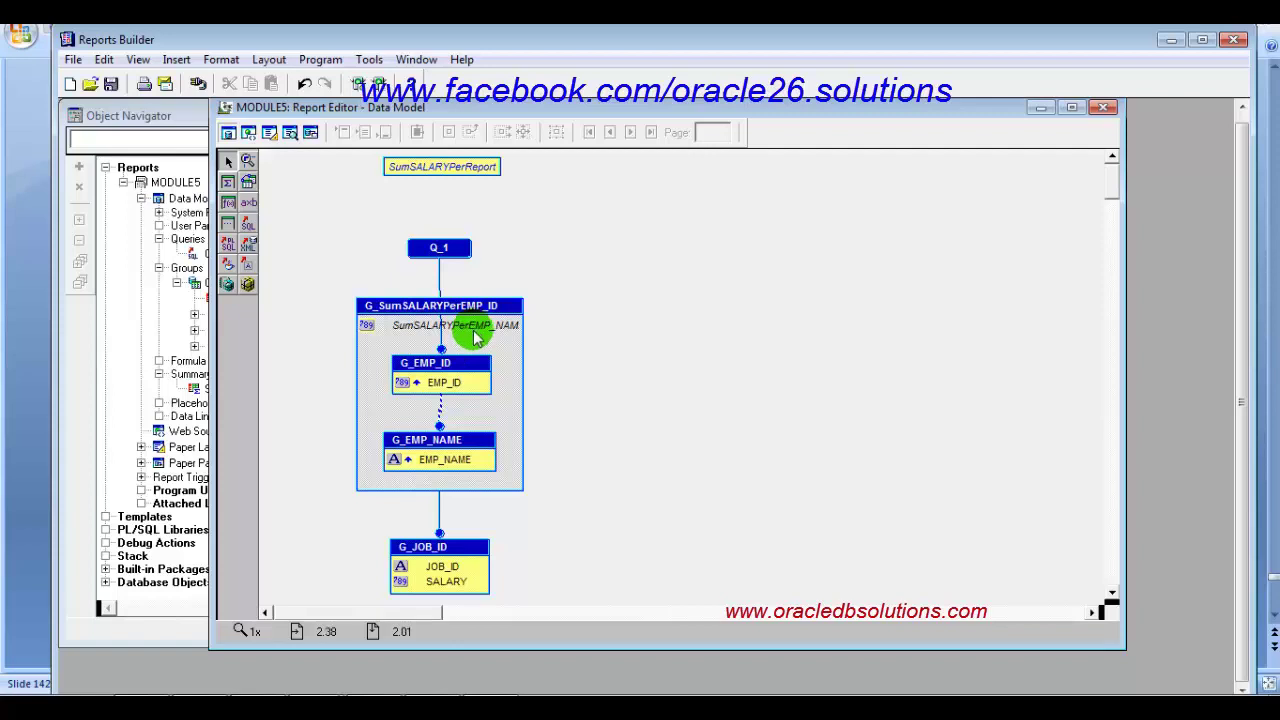
pyautogui.click(475, 336)
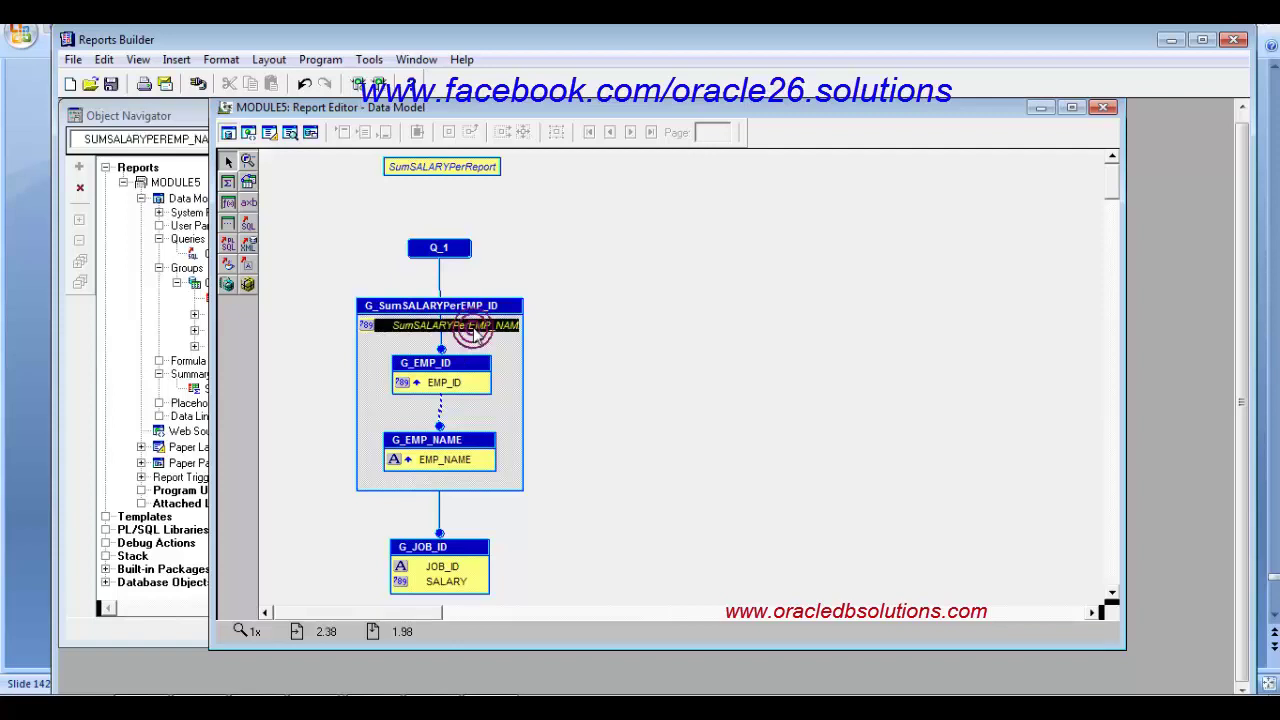
pyautogui.press('Delete')
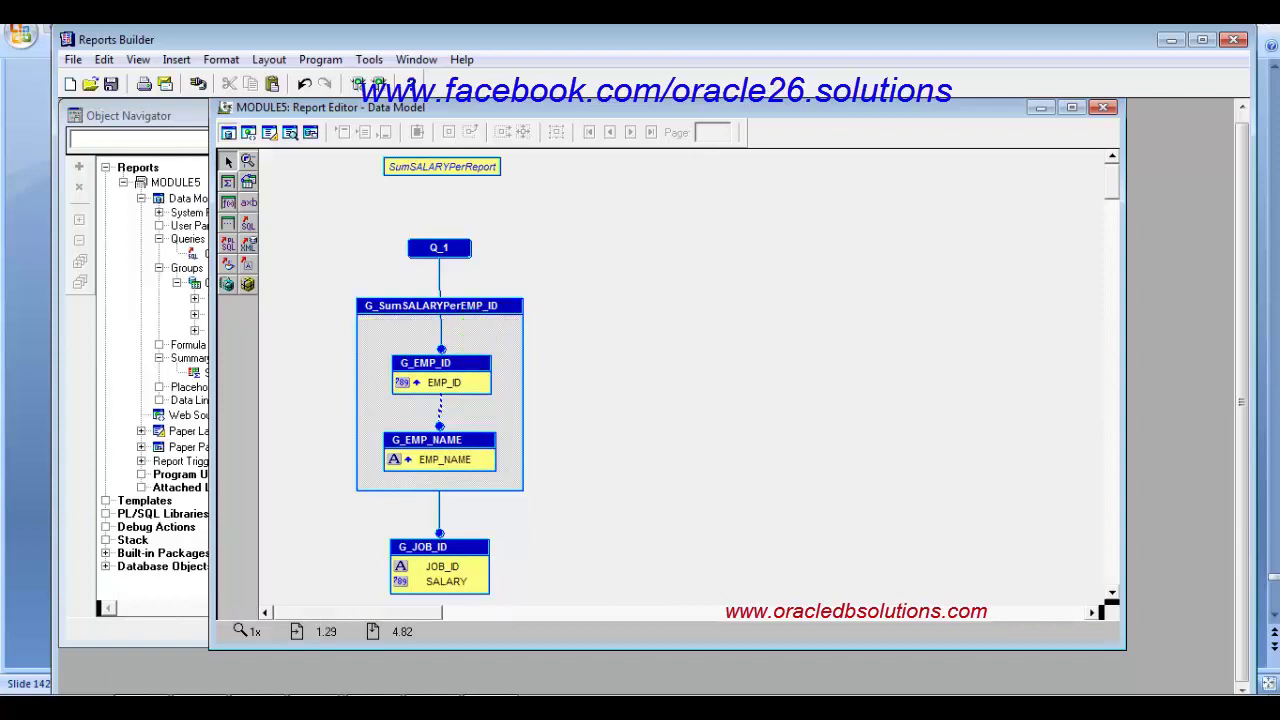
pyautogui.click(289, 133)
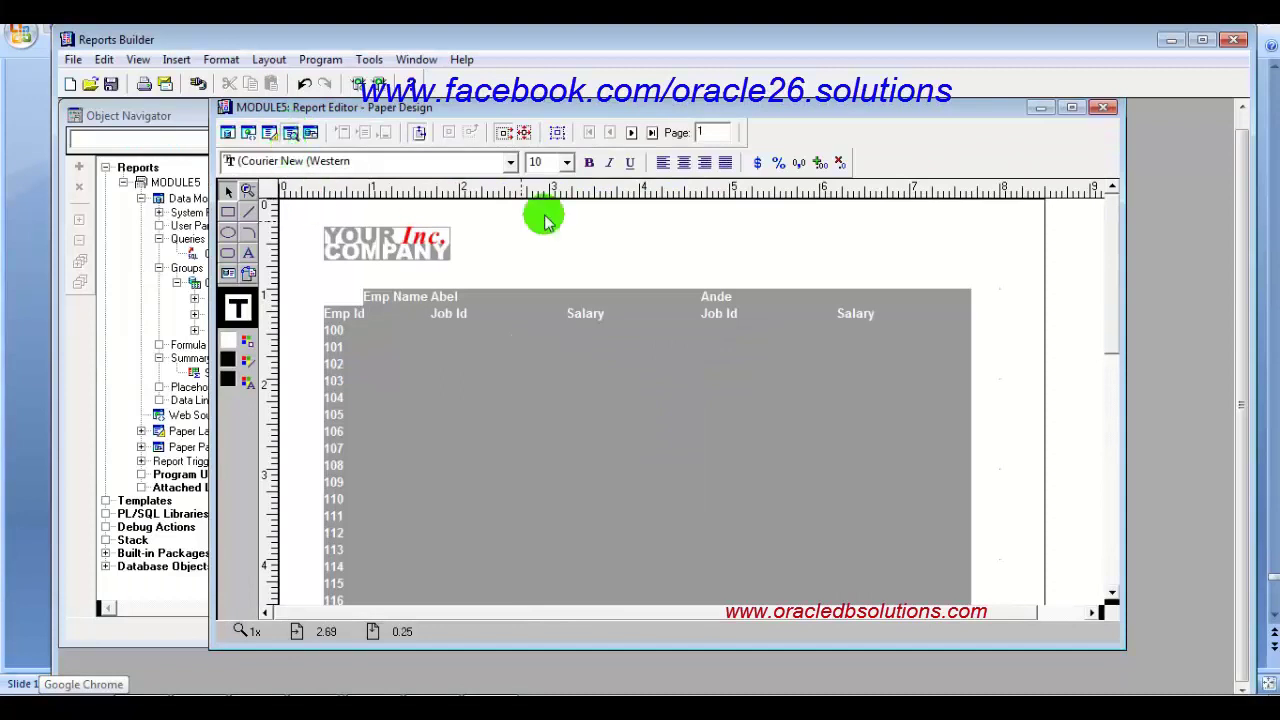